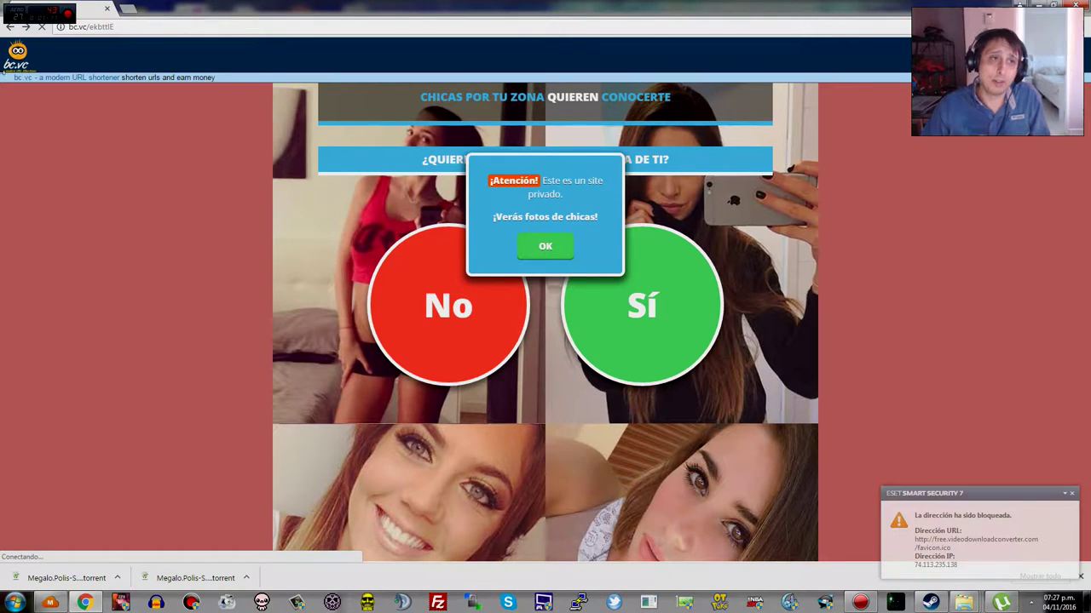
# Leave the ad page, load shaggygames.com and open its Tutoriales page
pyautogui.click(17, 29)
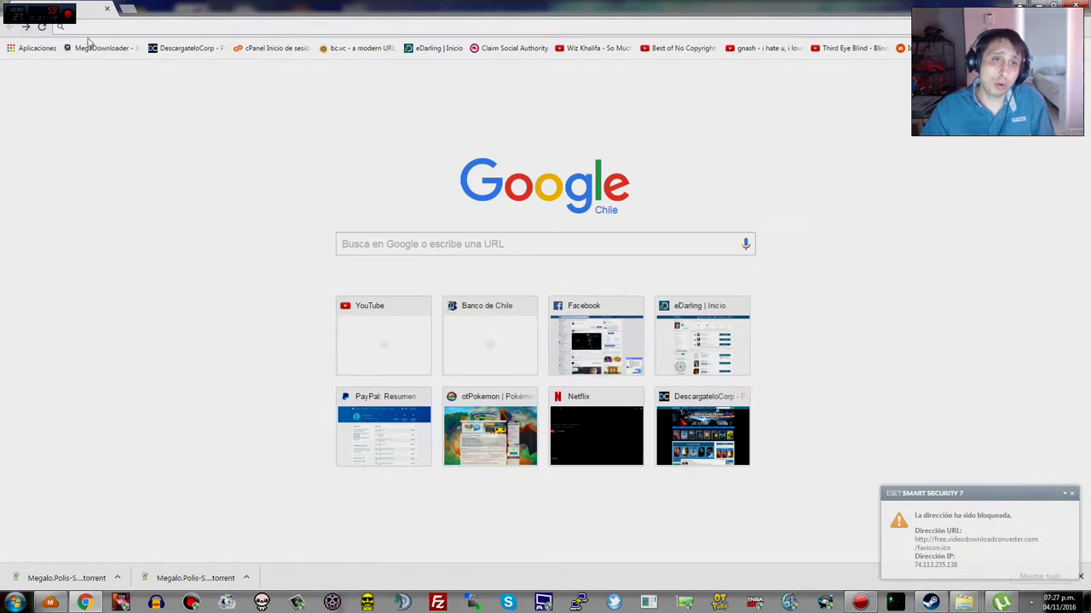
pyautogui.write('shaggygames.com')
pyautogui.press('Return')
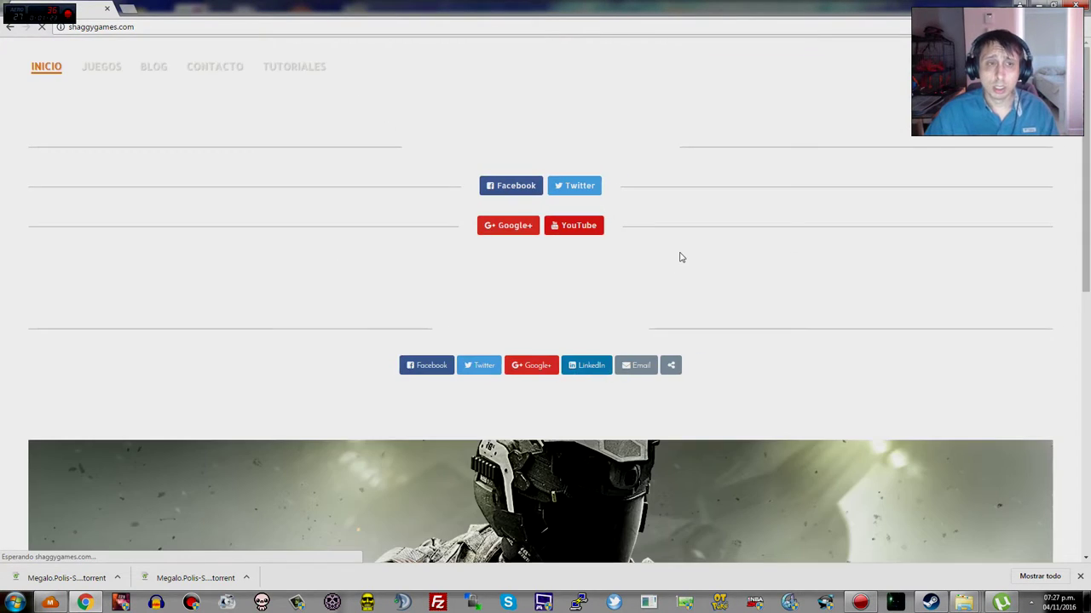
pyautogui.scroll(-3, 478, 255)
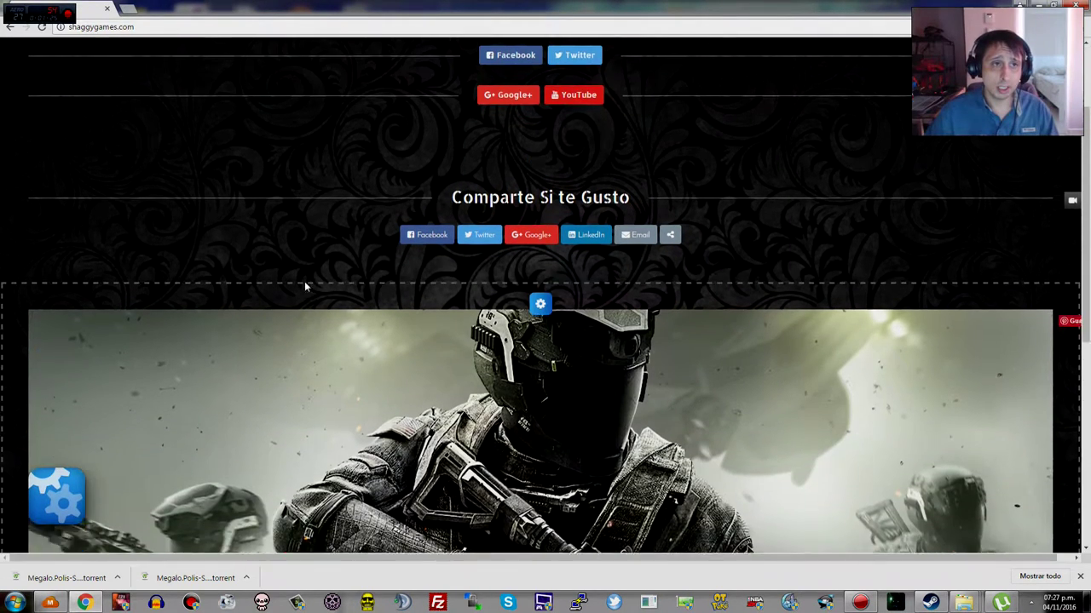
pyautogui.scroll(3, 305, 282)
pyautogui.click(293, 68)
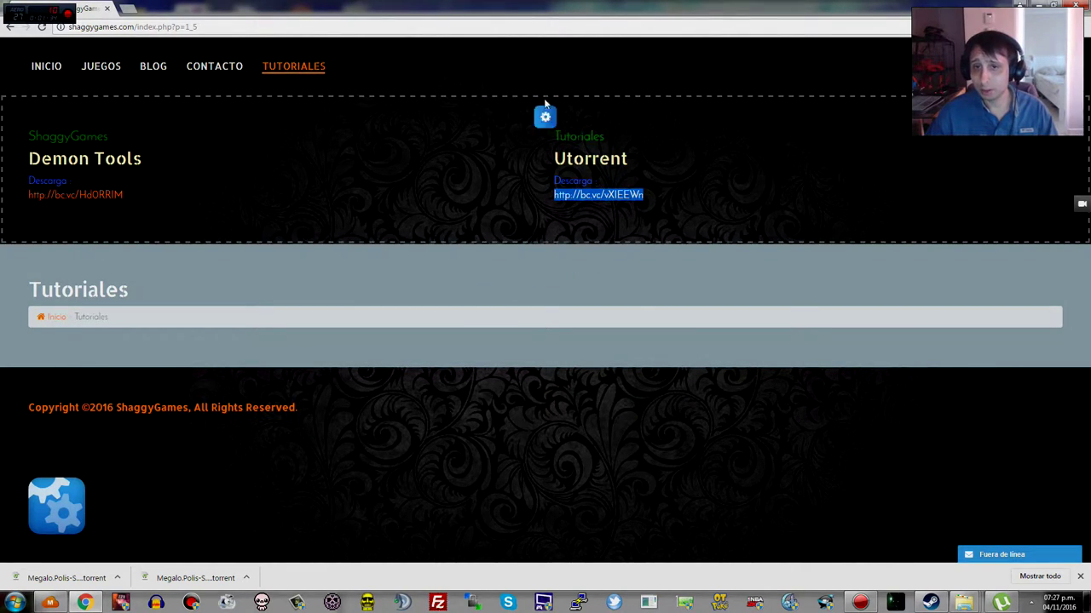
# Bring up the DAEMON.Tools.Lite.v2016SPTD folder in Windows Explorer and select uTorrent.exe
pyautogui.moveTo(964, 602)
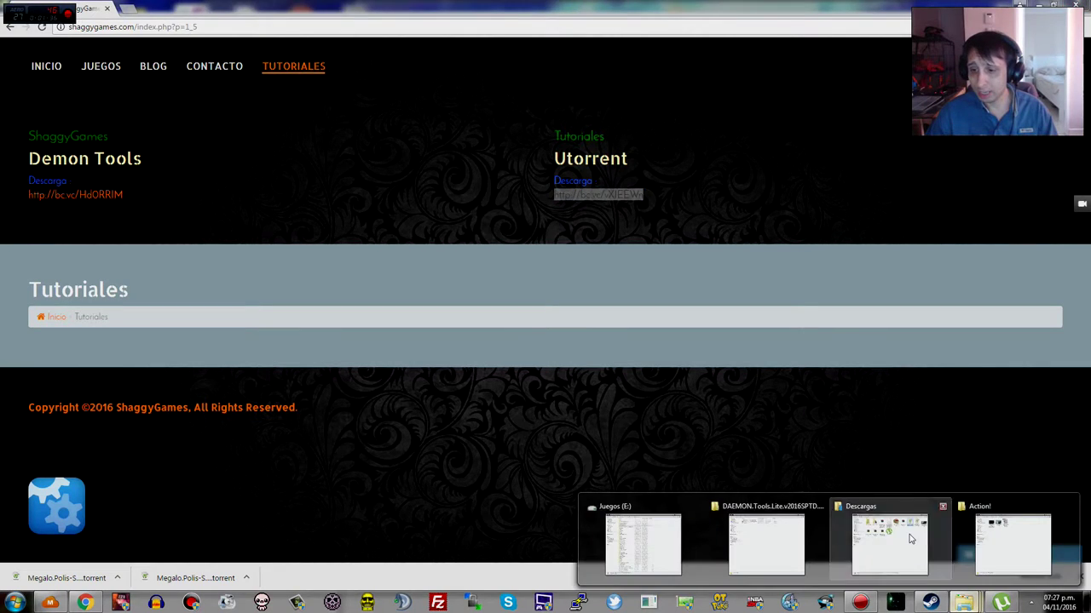
pyautogui.click(895, 546)
pyautogui.click(1081, 165)
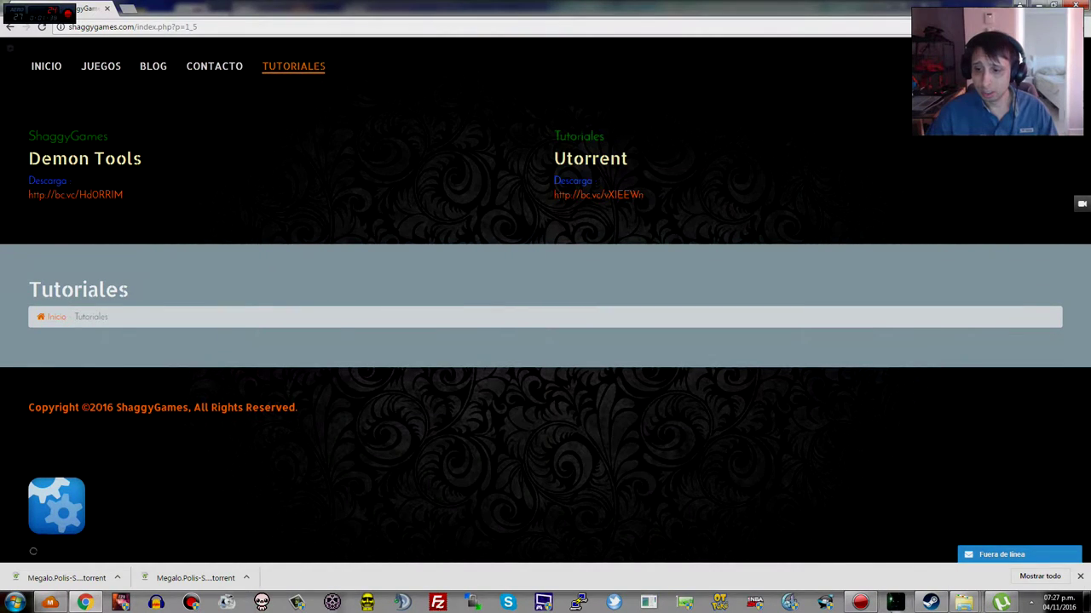
pyautogui.moveTo(964, 602)
pyautogui.click(812, 547)
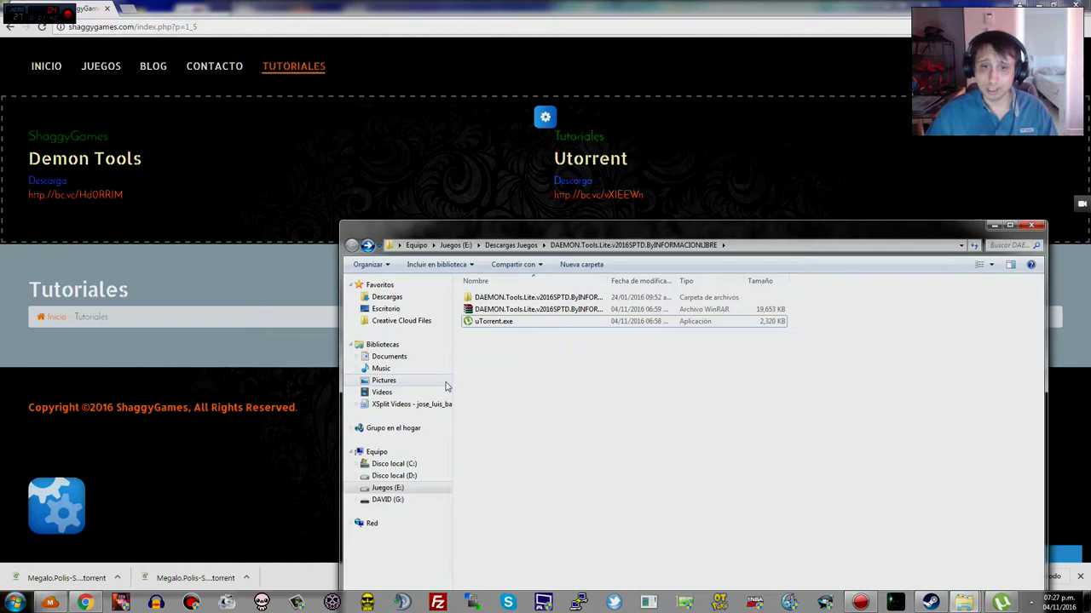
pyautogui.click(383, 380)
pyautogui.click(351, 245)
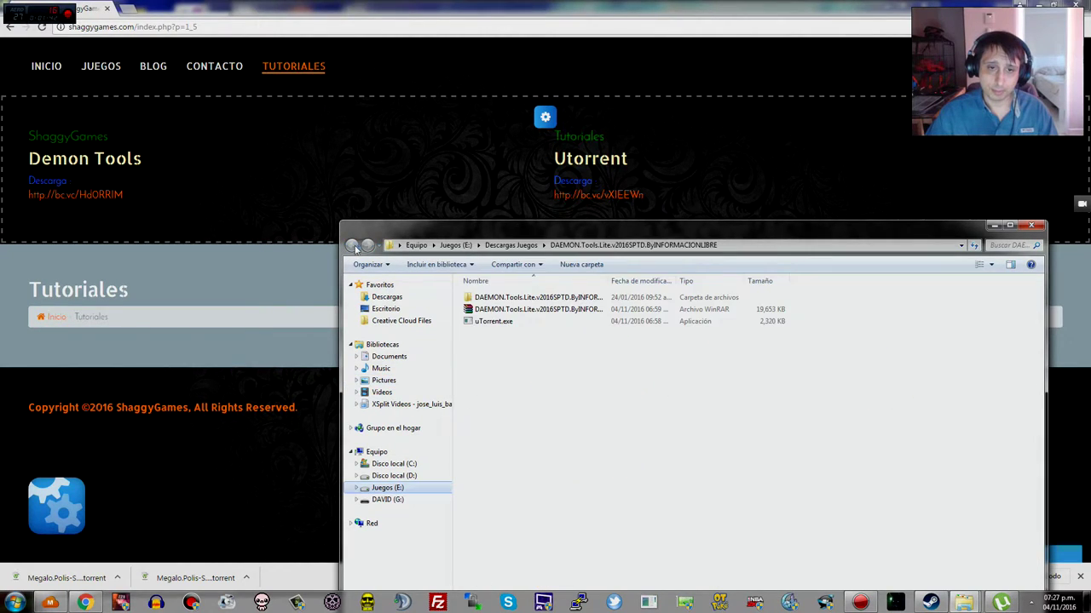
pyautogui.click(508, 324)
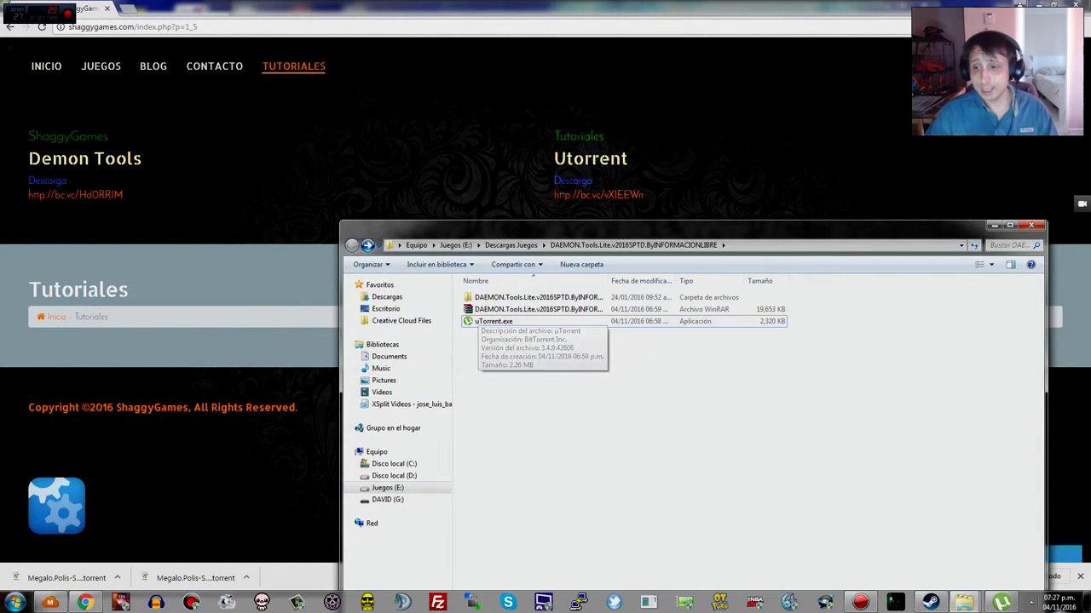
# Switch to uTorrent and open the folder containing the Megalo Polis download, continuing past the upgrade notice
pyautogui.click(1002, 602)
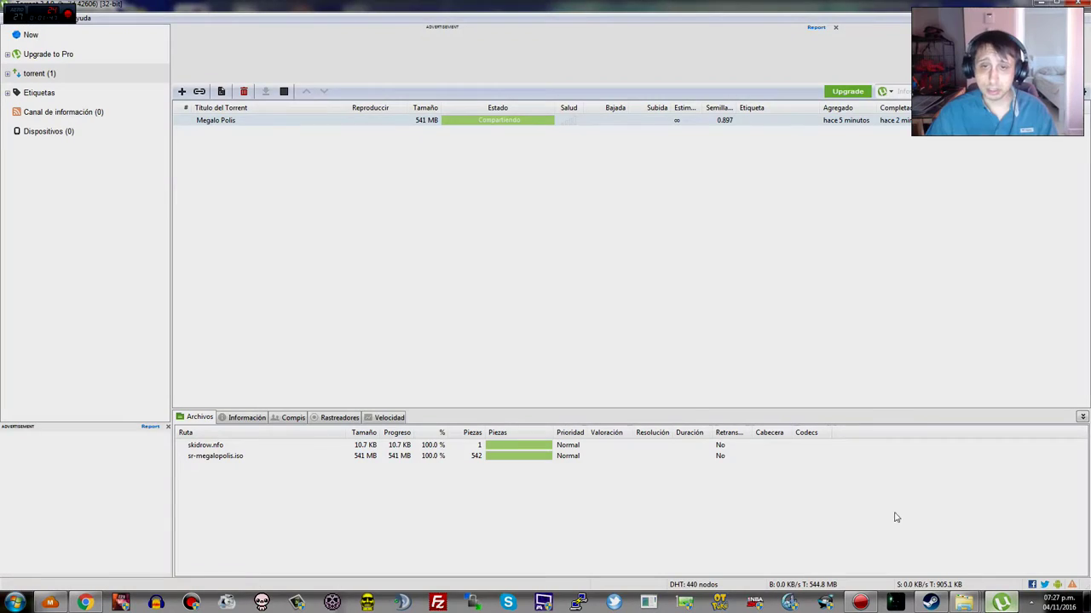
pyautogui.click(801, 243)
pyautogui.click(222, 93)
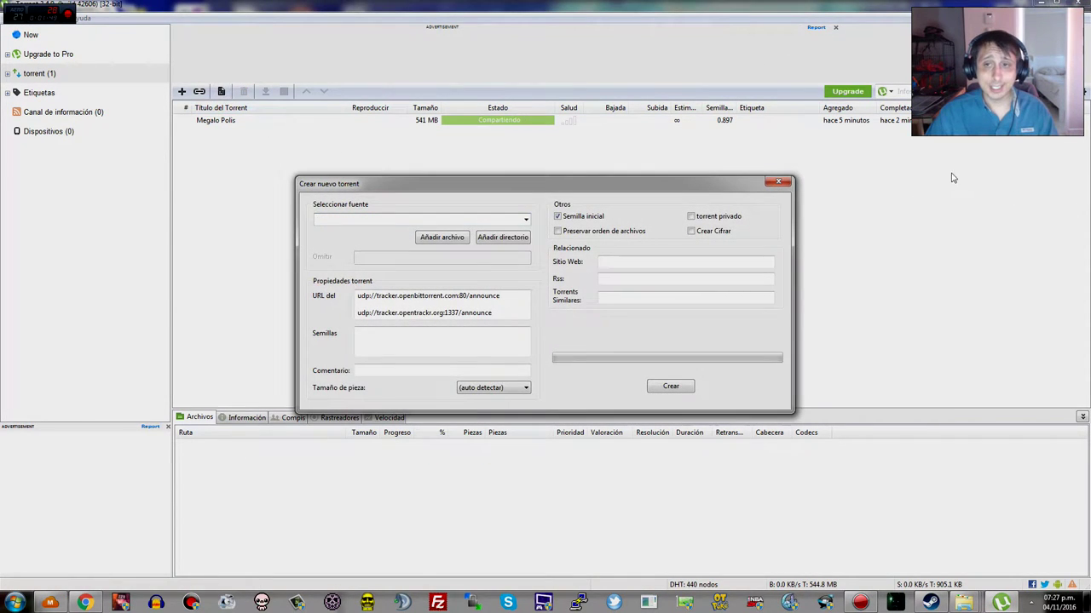
pyautogui.click(778, 184)
pyautogui.click(372, 121)
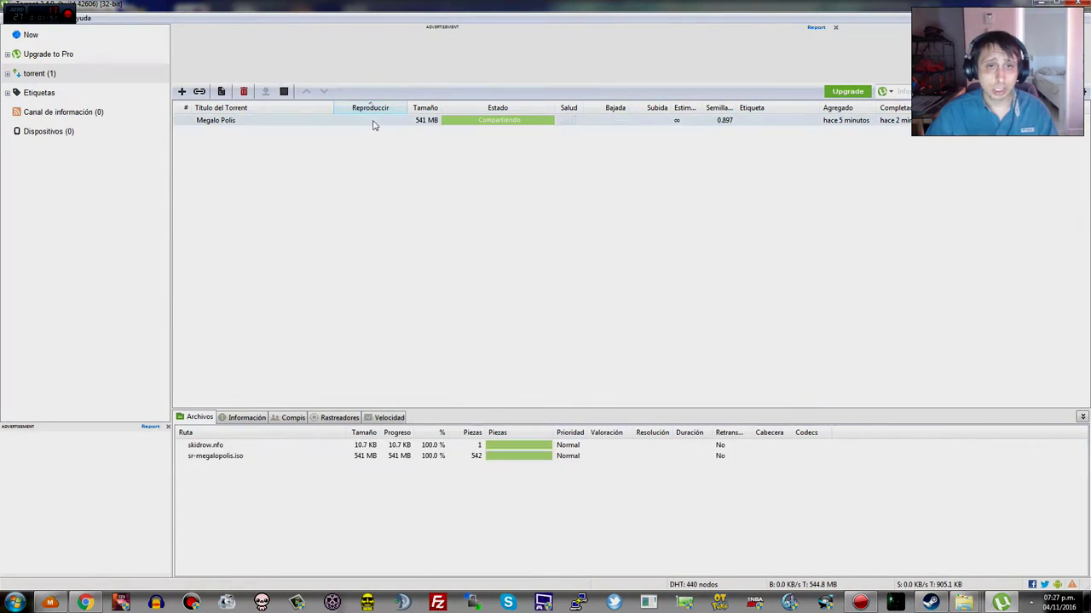
pyautogui.rightClick(372, 121)
pyautogui.click(433, 157)
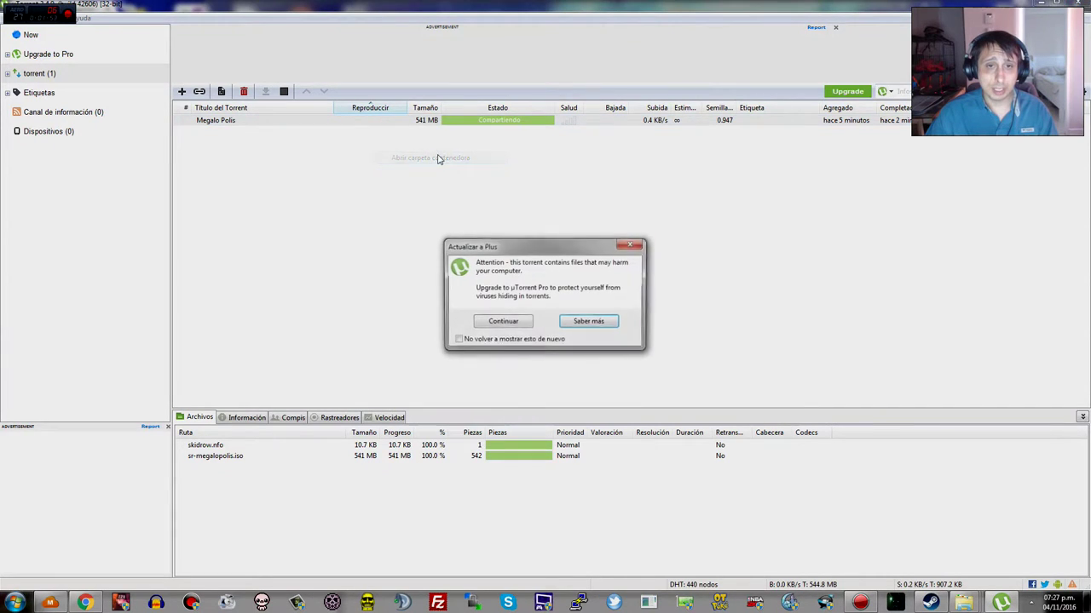
pyautogui.click(502, 324)
# Look over the downloaded skidrow.nfo and sr-megalopolis.iso files in the Megalo Polis folder
pyautogui.moveTo(742, 262); pyautogui.dragTo(479, 75)
pyautogui.click(506, 77)
pyautogui.click(530, 91)
pyautogui.moveTo(895, 303); pyautogui.dragTo(472, 70)
pyautogui.click(687, 197)
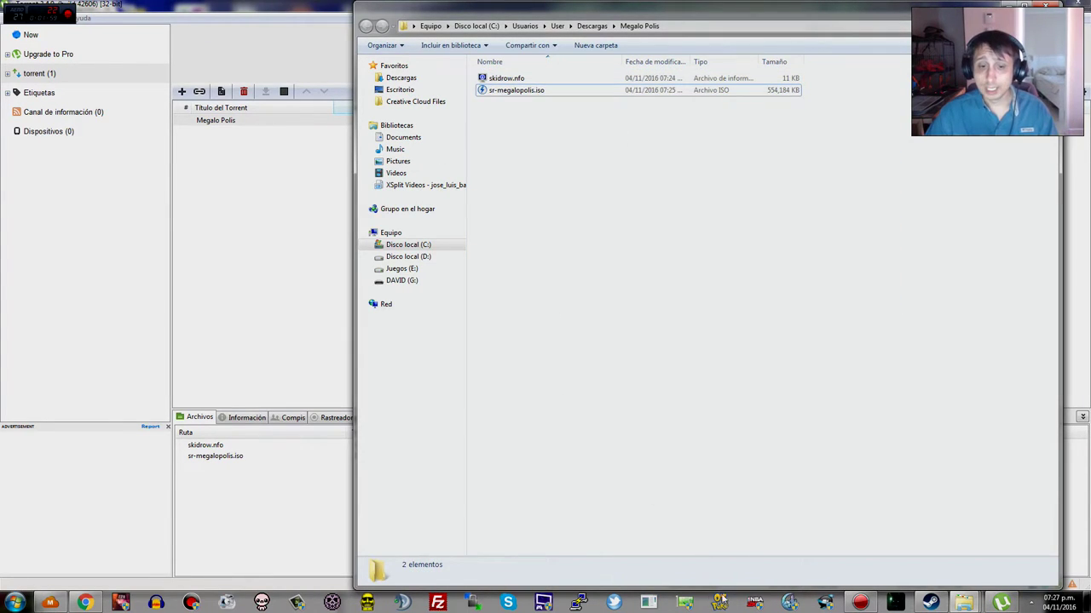
# Switch back to Chrome and highlight the Demon Tools download link on the Tutoriales page
pyautogui.click(973, 606)
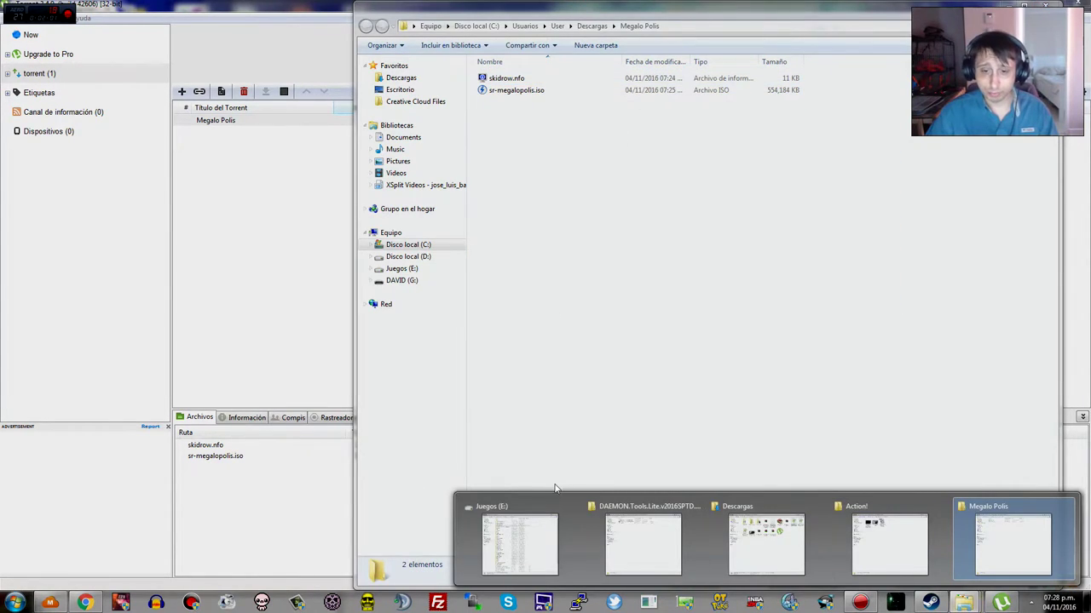
pyautogui.click(86, 603)
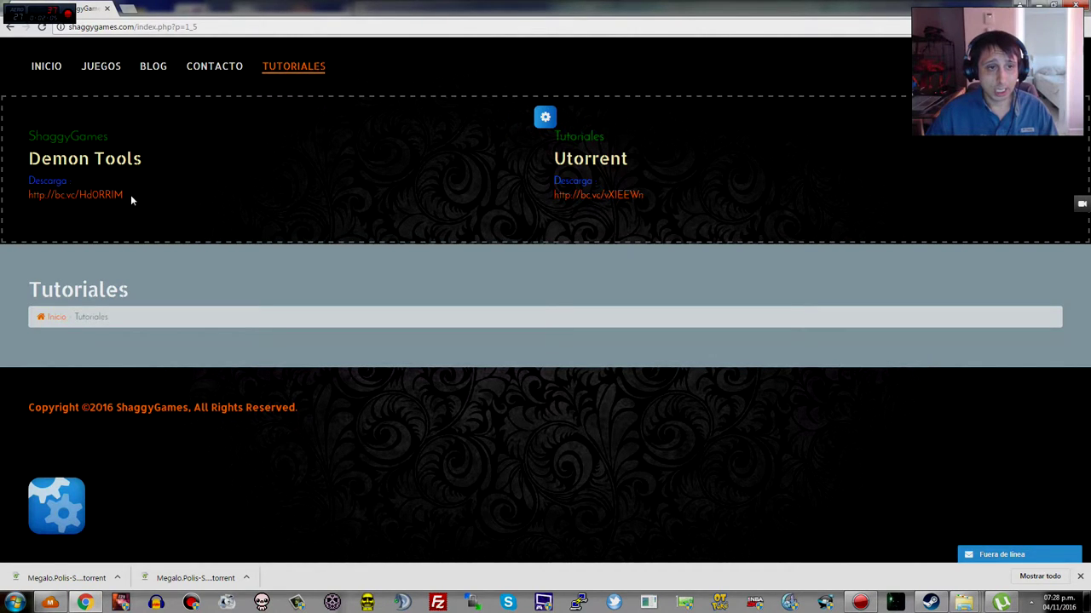
pyautogui.moveTo(132, 197); pyautogui.dragTo(63, 181)
pyautogui.click(249, 150)
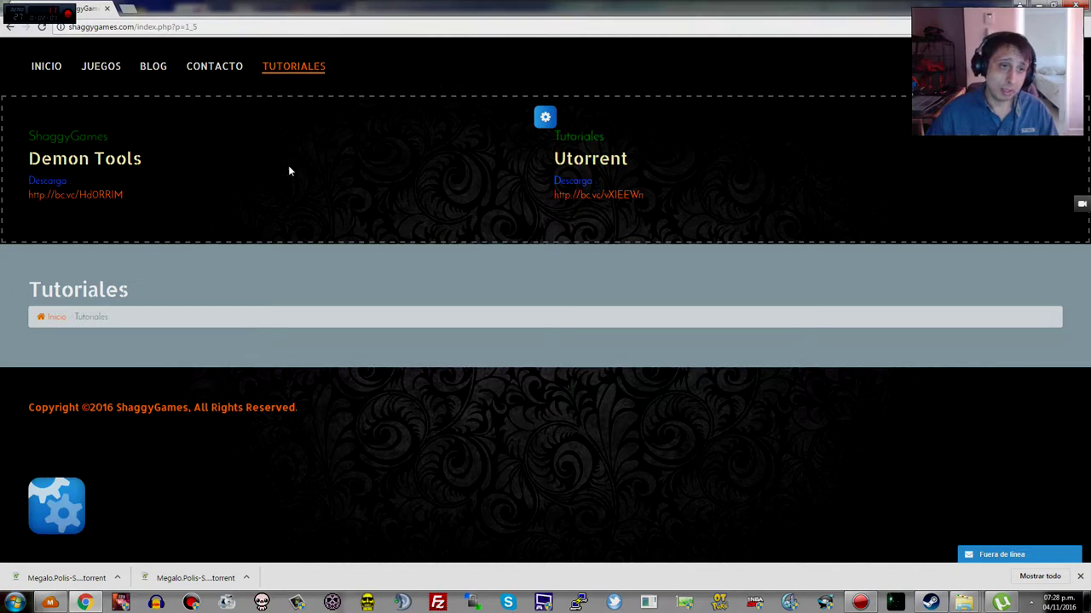
# Open the inner DAEMON.Tools.Lite folder and single out the SPTDinst-x64.exe and SPTDinst-x86.exe installers
pyautogui.click(965, 606)
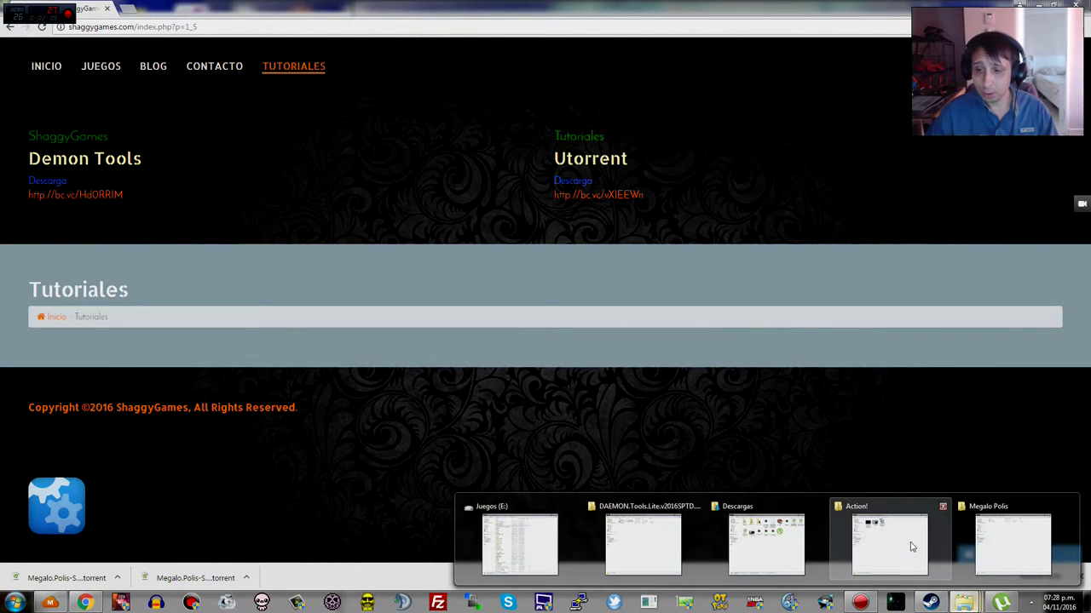
pyautogui.moveTo(781, 532)
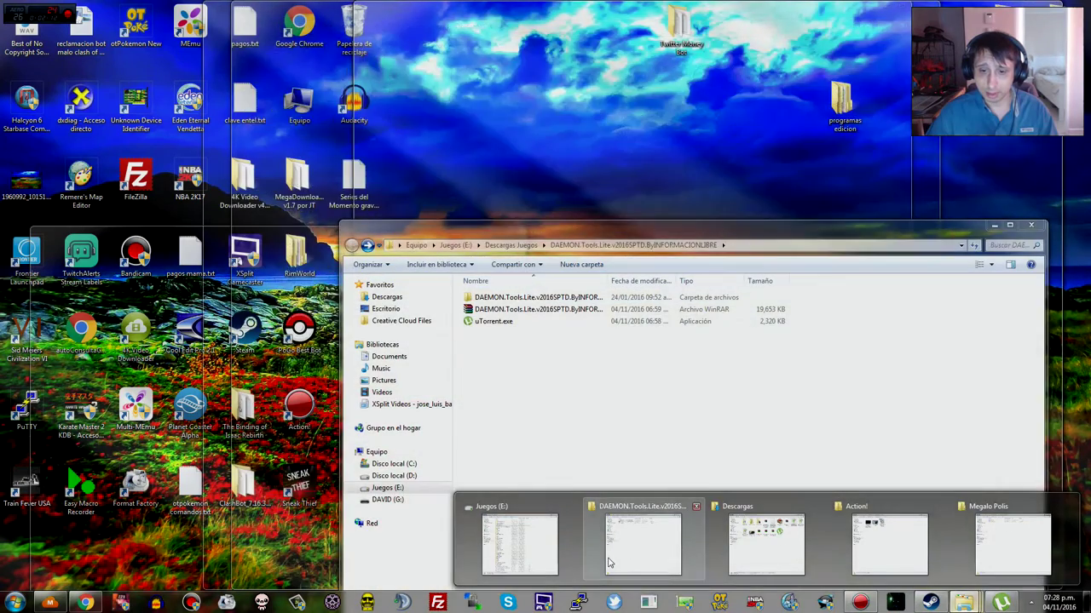
pyautogui.click(608, 562)
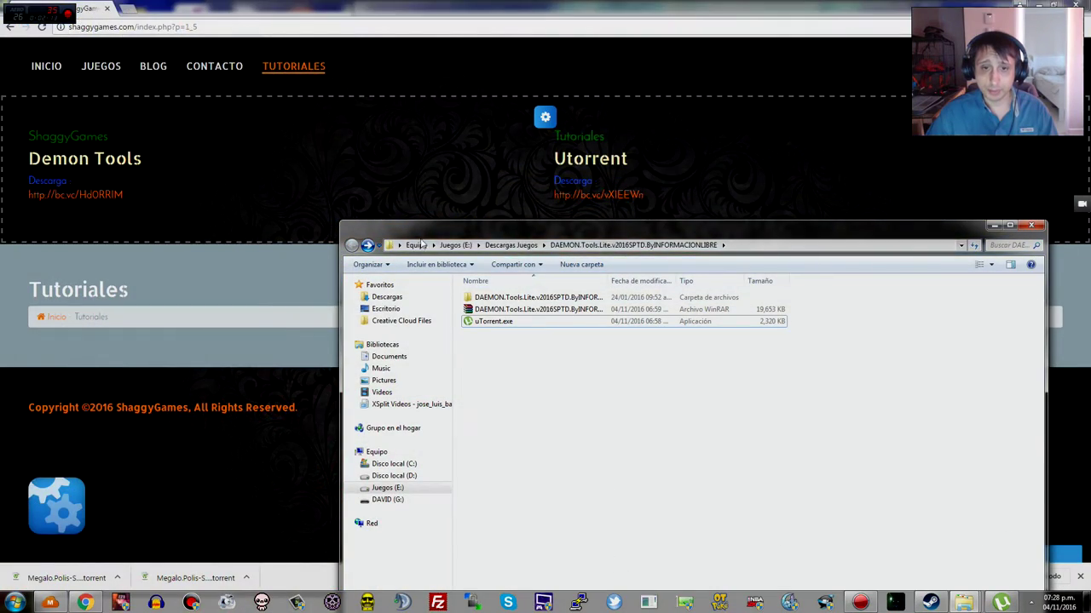
pyautogui.doubleClick(537, 297)
pyautogui.click(511, 322)
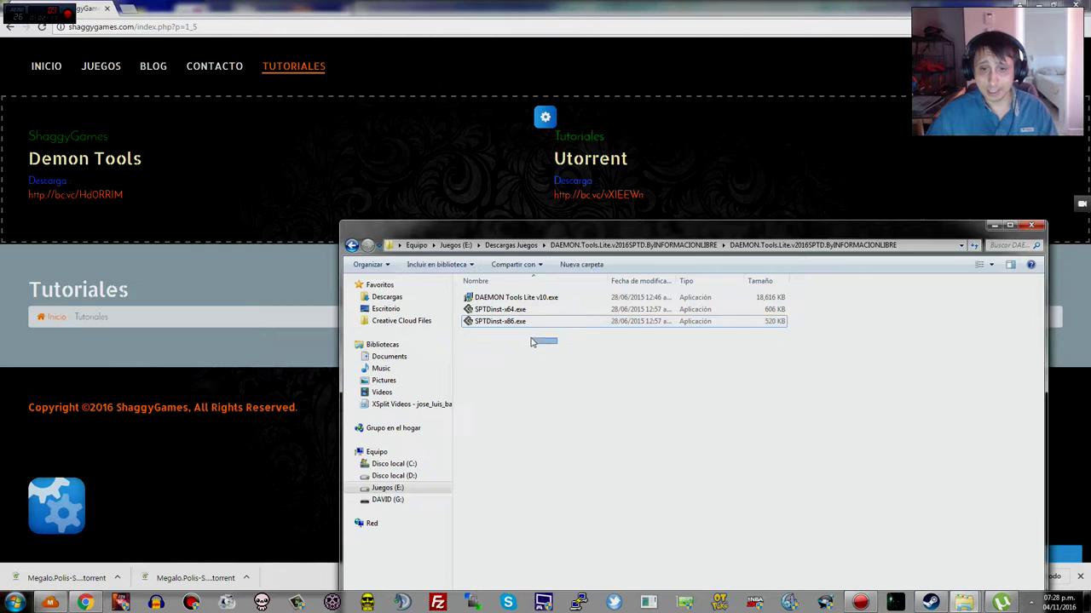
pyautogui.click(506, 312)
pyautogui.moveTo(577, 397); pyautogui.dragTo(489, 317)
pyautogui.click(540, 351)
# Launch SPTDinst-x64.exe and cancel the SPTD setup
pyautogui.click(499, 309)
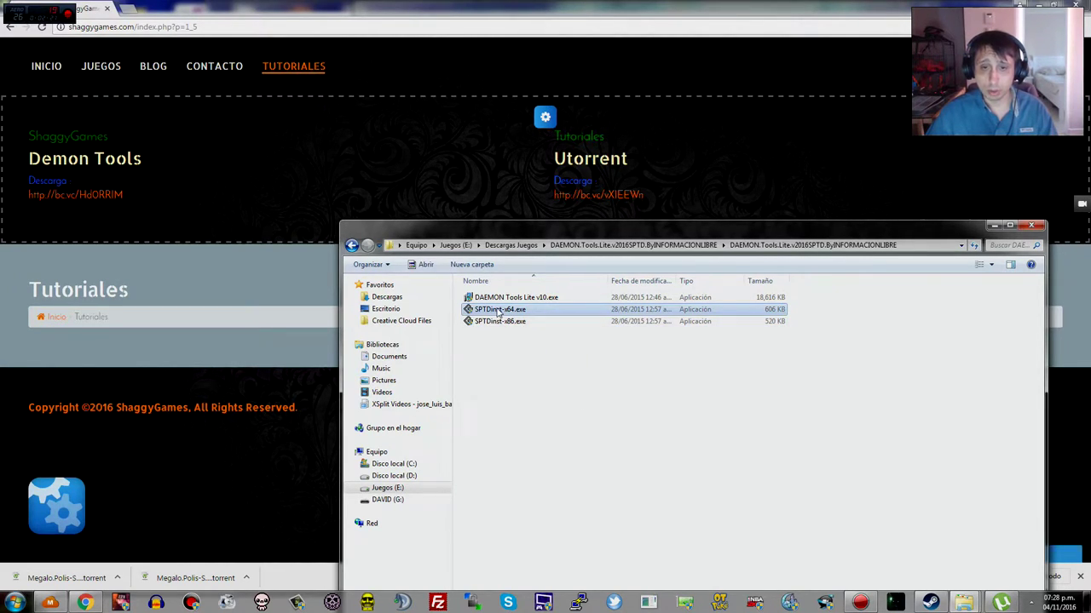
pyautogui.doubleClick(492, 310)
pyautogui.click(733, 550)
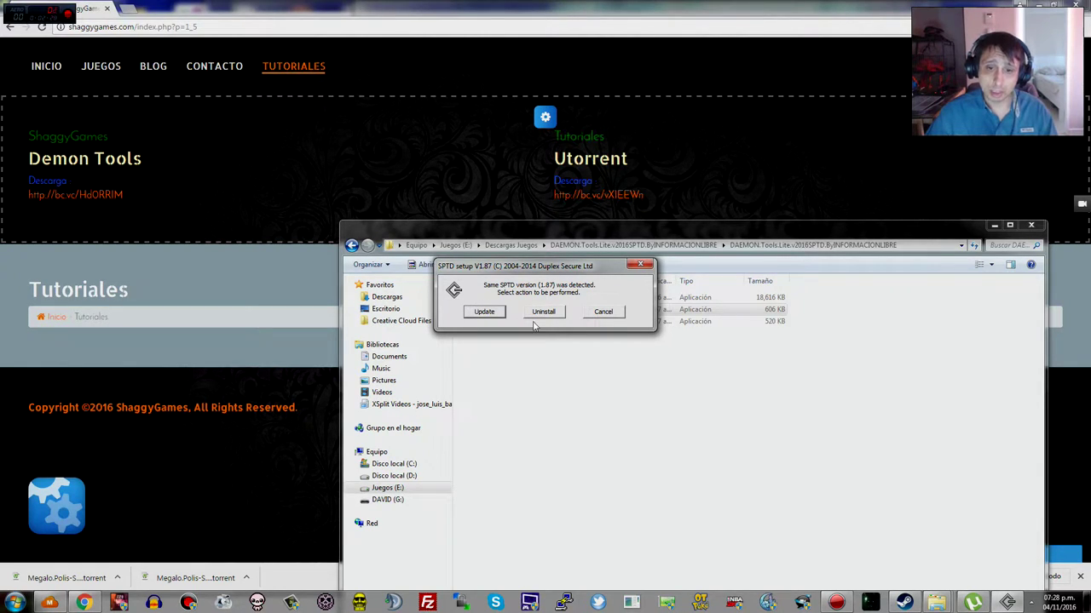
pyautogui.click(606, 312)
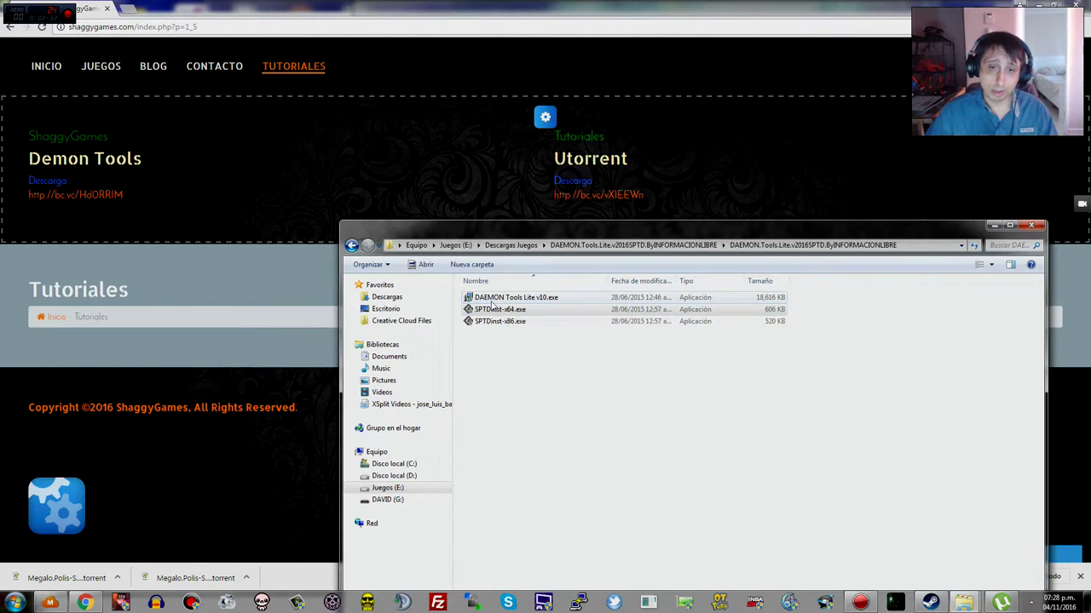
# Highlight the DAEMON Tools installer files and close their folder window
pyautogui.moveTo(649, 391); pyautogui.dragTo(464, 292)
pyautogui.click(601, 363)
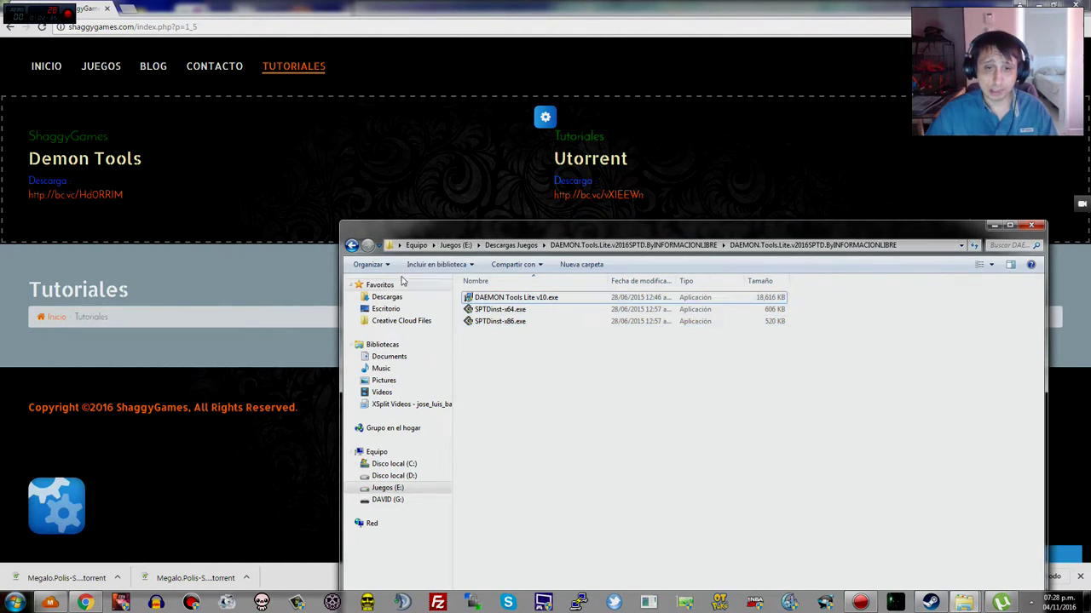
pyautogui.click(1033, 228)
pyautogui.moveTo(963, 603)
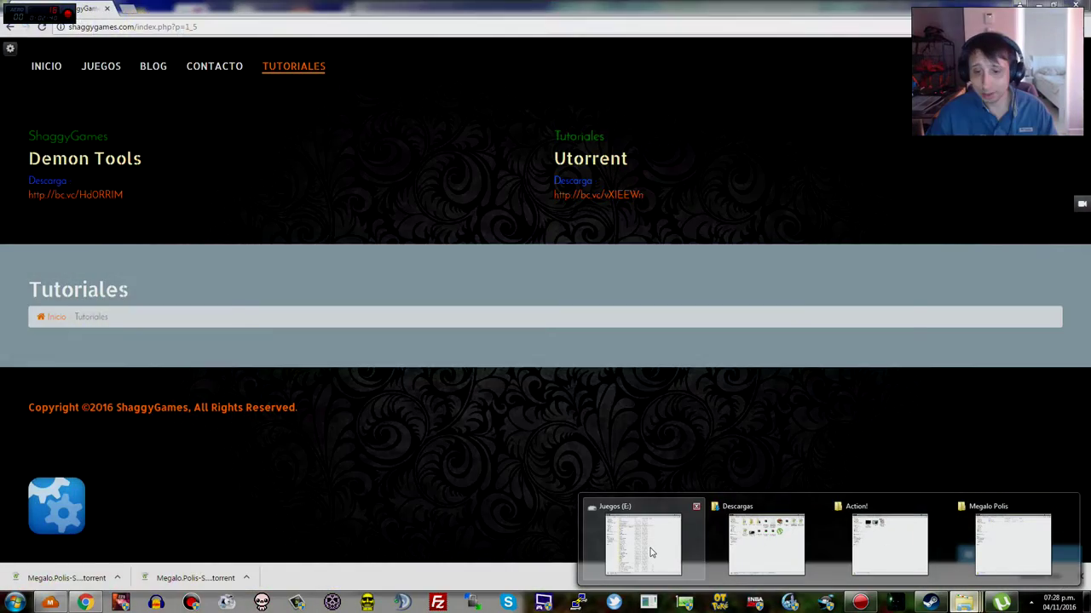
pyautogui.click(642, 544)
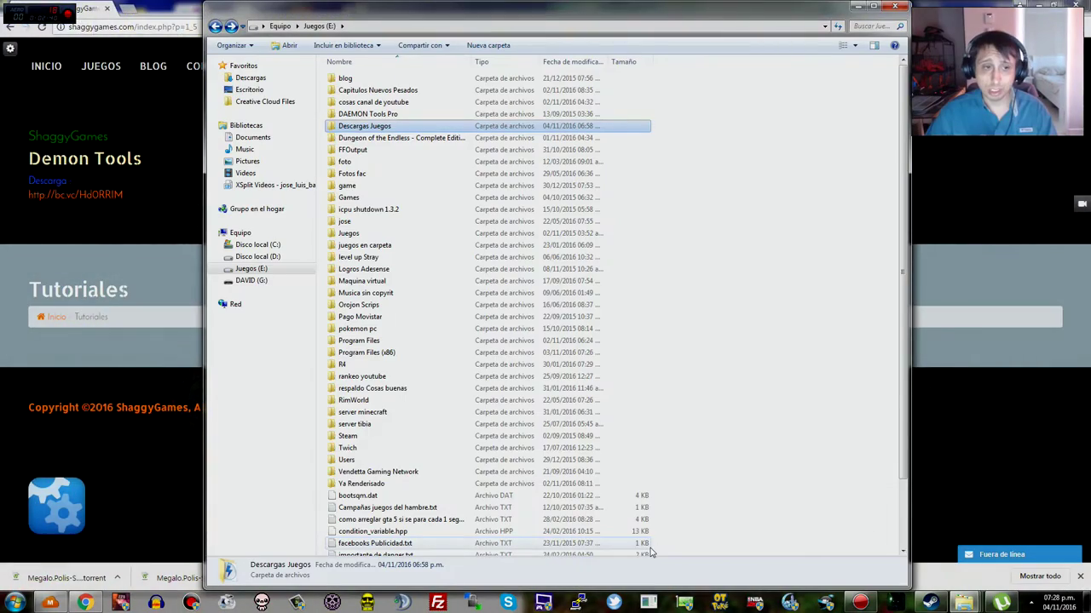
pyautogui.click(166, 236)
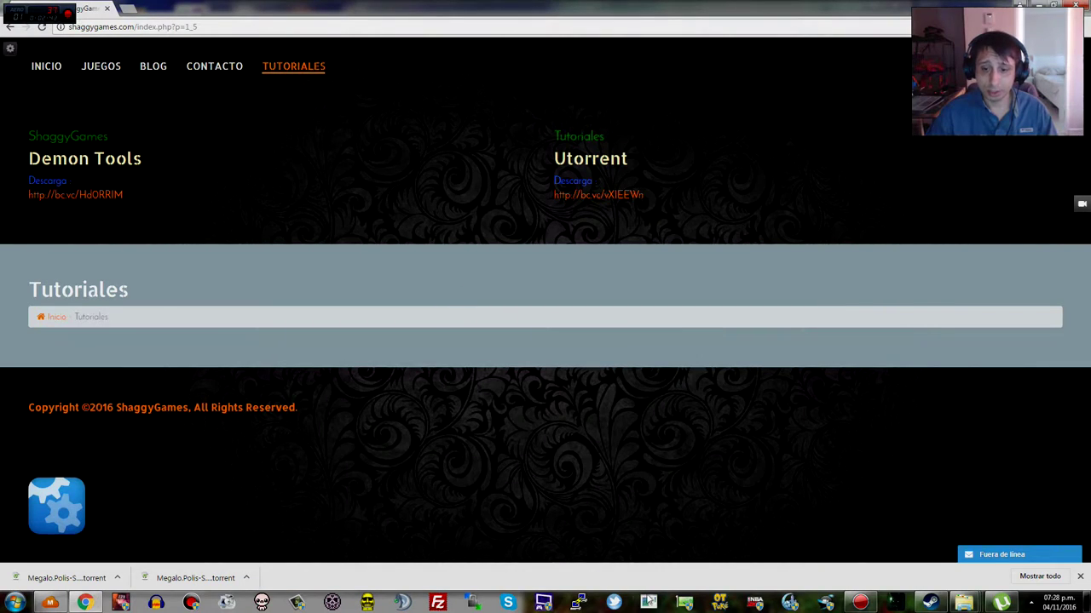
# Bring up the Megalo Polis folder and mount sr-megalopolis.iso as a virtual disc
pyautogui.moveTo(964, 602)
pyautogui.click(997, 544)
pyautogui.moveTo(721, 354); pyautogui.dragTo(541, 80)
pyautogui.click(588, 121)
pyautogui.click(519, 93)
pyautogui.click(598, 195)
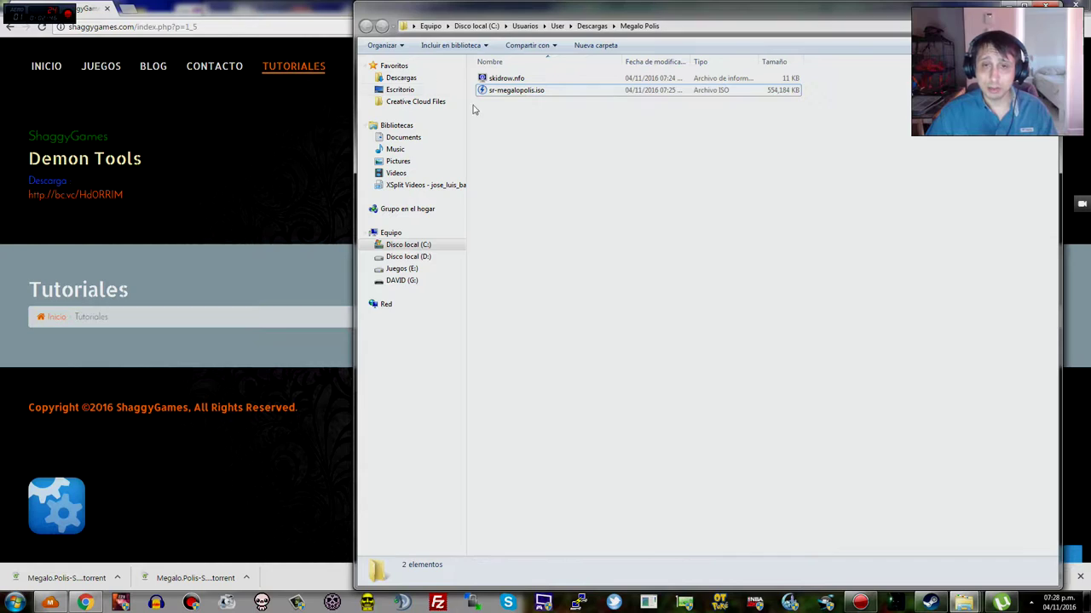
pyautogui.click(504, 92)
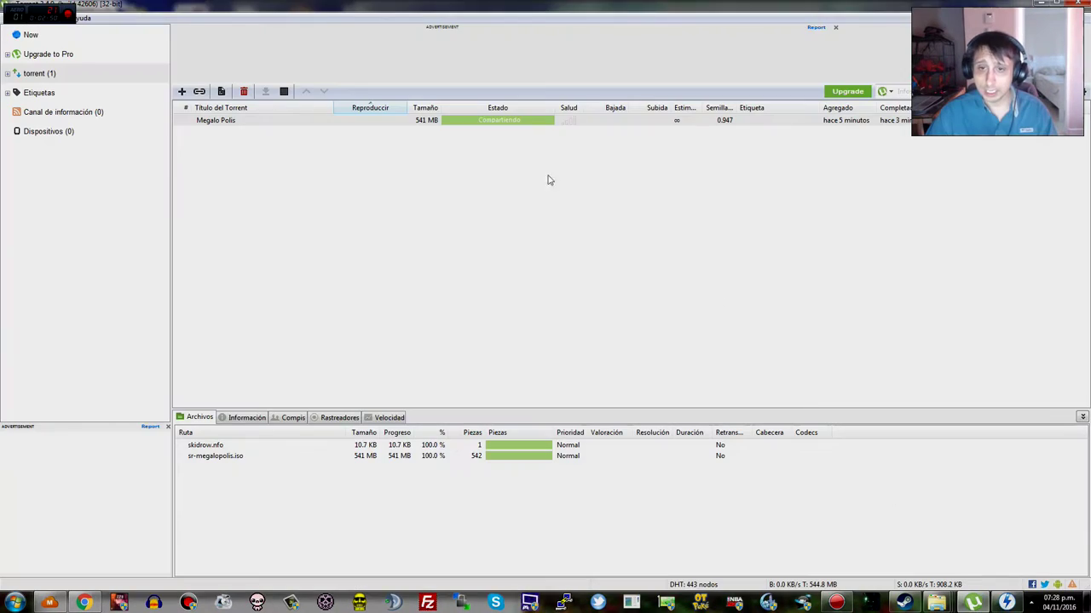
# Reopen the Megalo Polis torrent's containing folder from uTorrent
pyautogui.rightClick(381, 120)
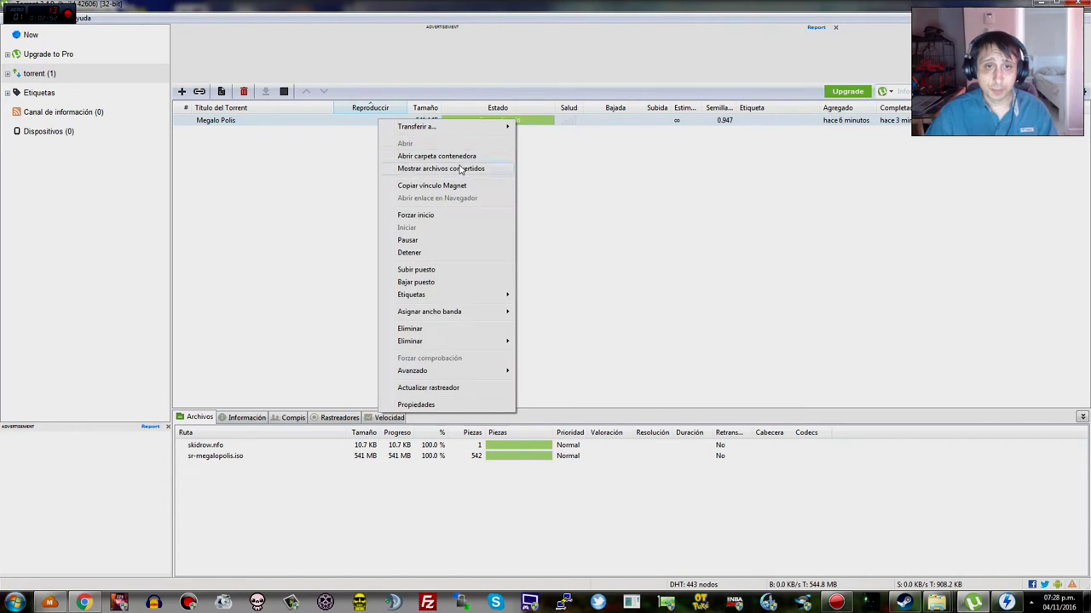
pyautogui.rightClick(302, 109)
pyautogui.rightClick(264, 118)
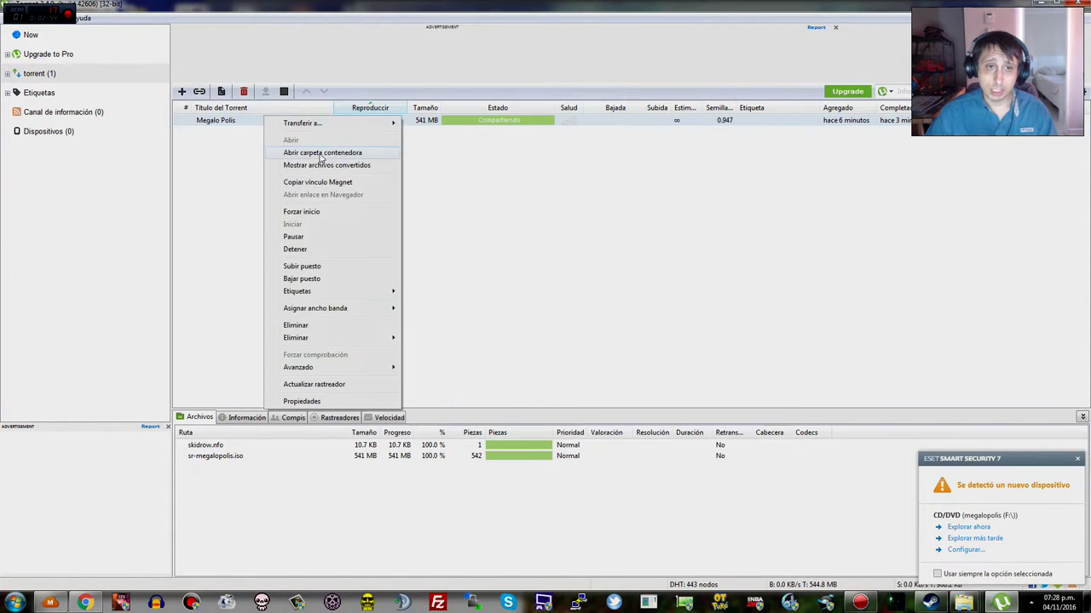
pyautogui.click(323, 153)
pyautogui.click(501, 322)
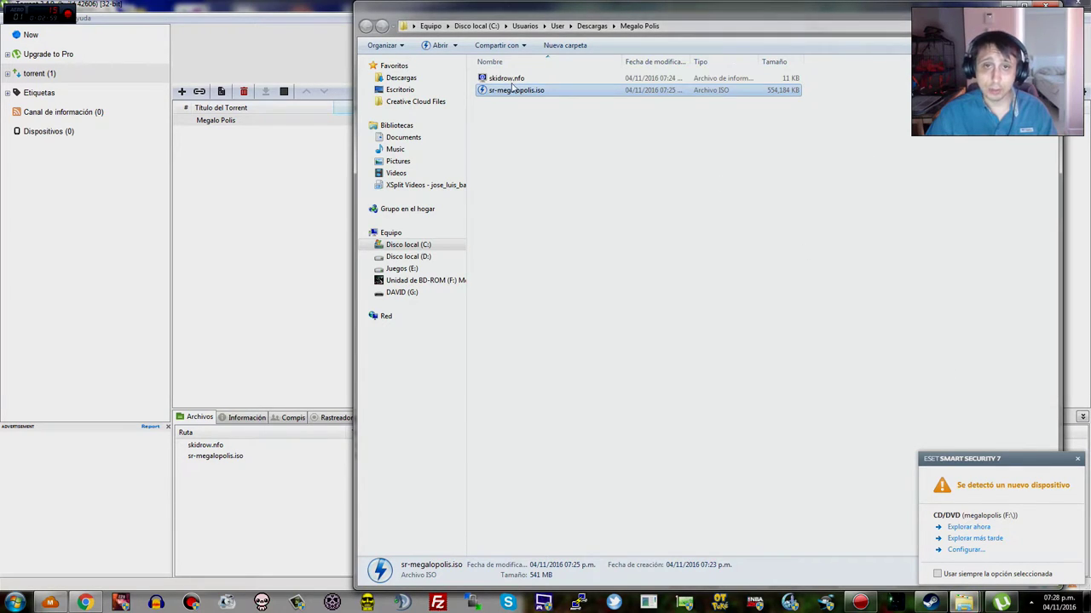
# Point out sr-megalopolis.iso and bring up the AutoPlay window for the mounted Megalo Polis disc (F:)
pyautogui.moveTo(607, 175); pyautogui.dragTo(562, 92)
pyautogui.click(601, 195)
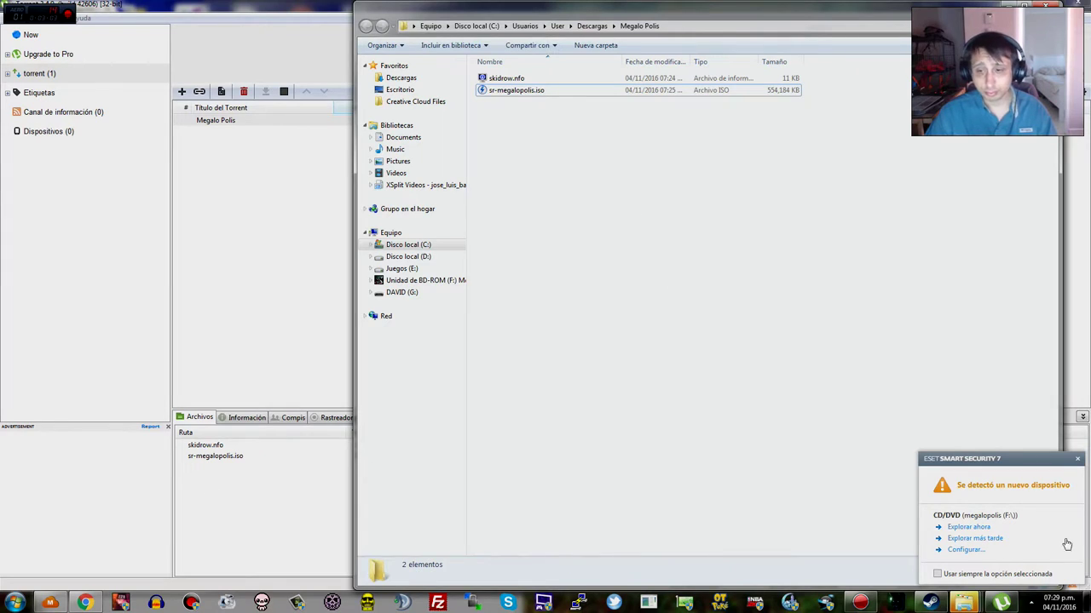
pyautogui.click(966, 603)
pyautogui.click(1016, 535)
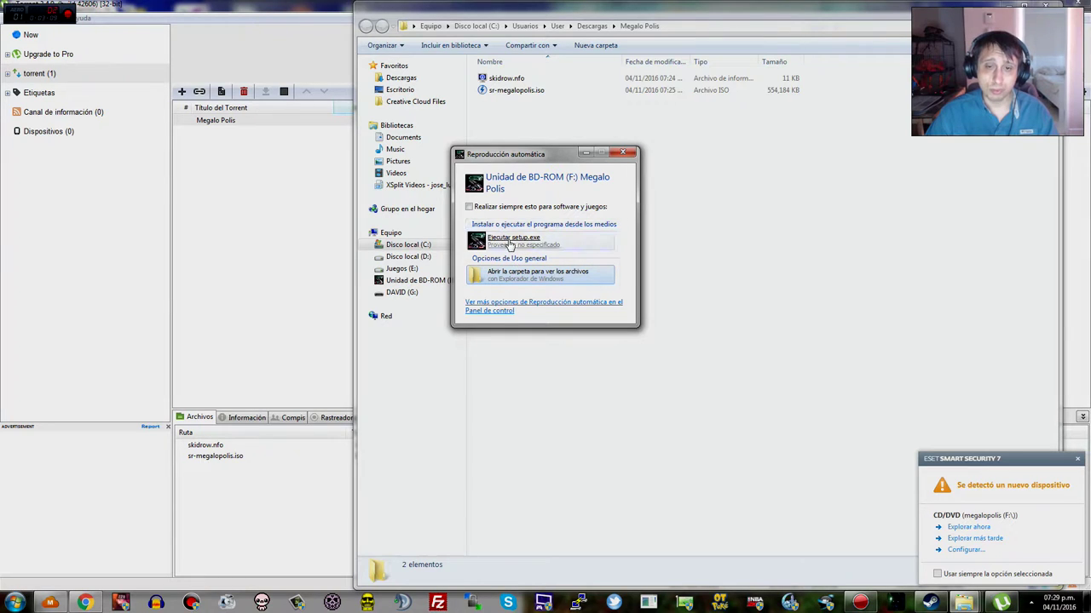
# Run setup.exe from the mounted disc, allow it to make changes, and start installing Megalo Polis with the folder path on drive E:
pyautogui.click(514, 239)
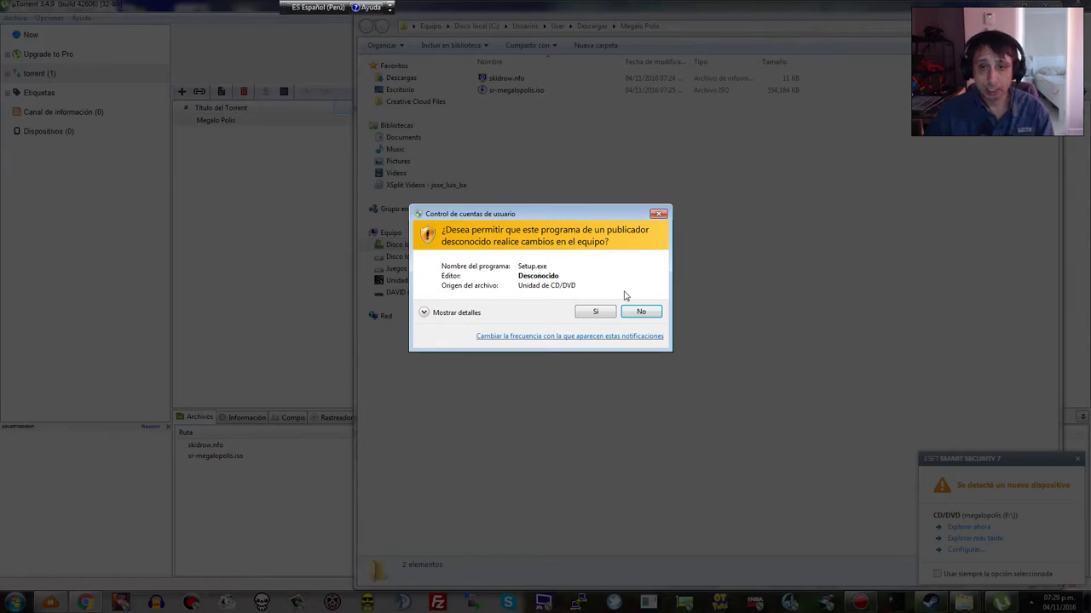
pyautogui.click(596, 312)
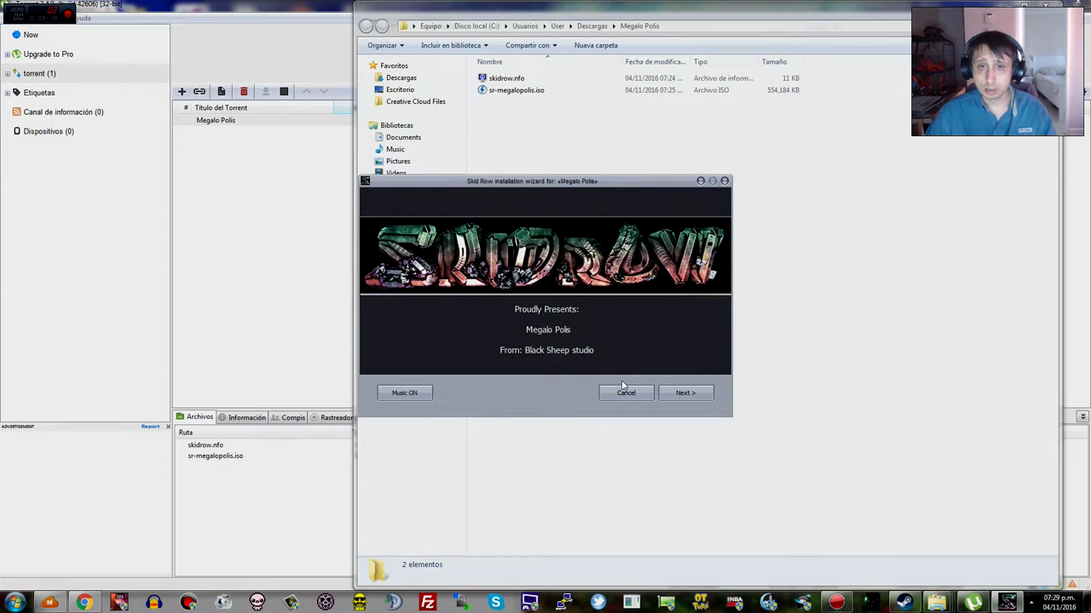
pyautogui.click(673, 395)
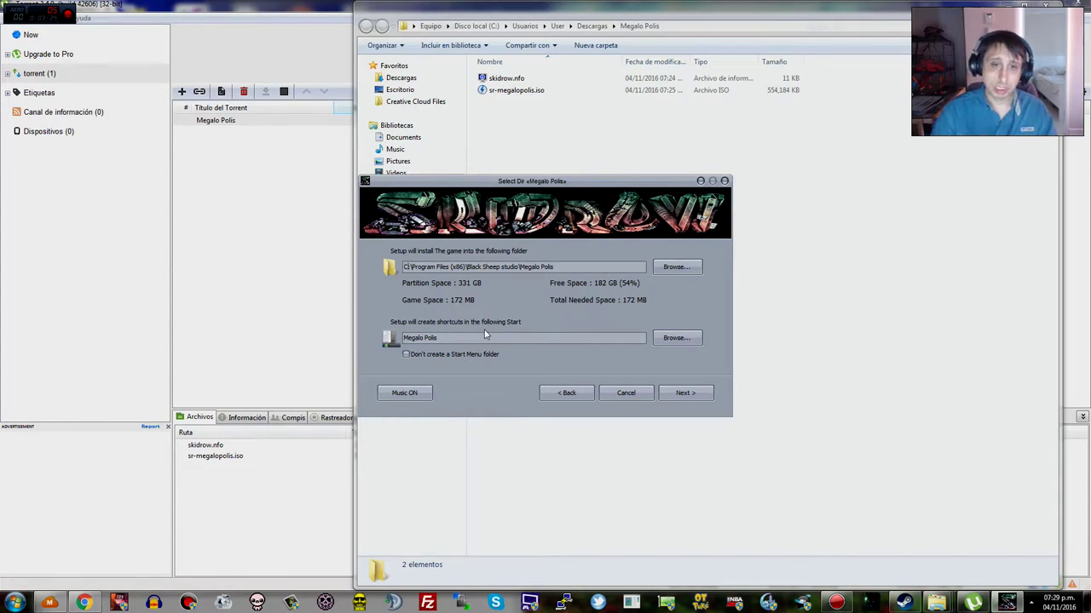
pyautogui.write('e')
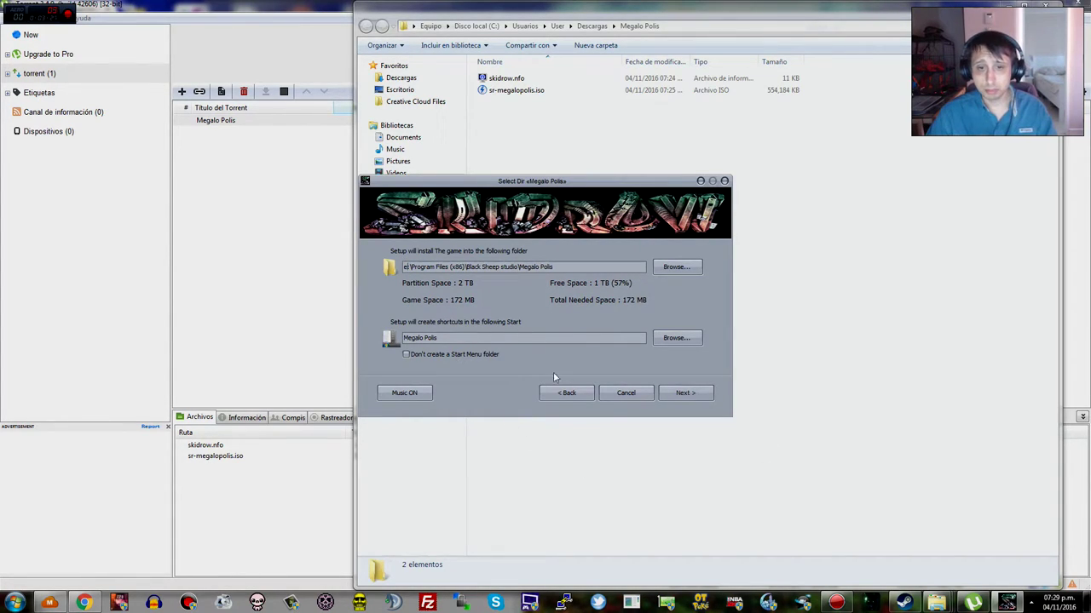
pyautogui.click(665, 397)
pyautogui.click(681, 393)
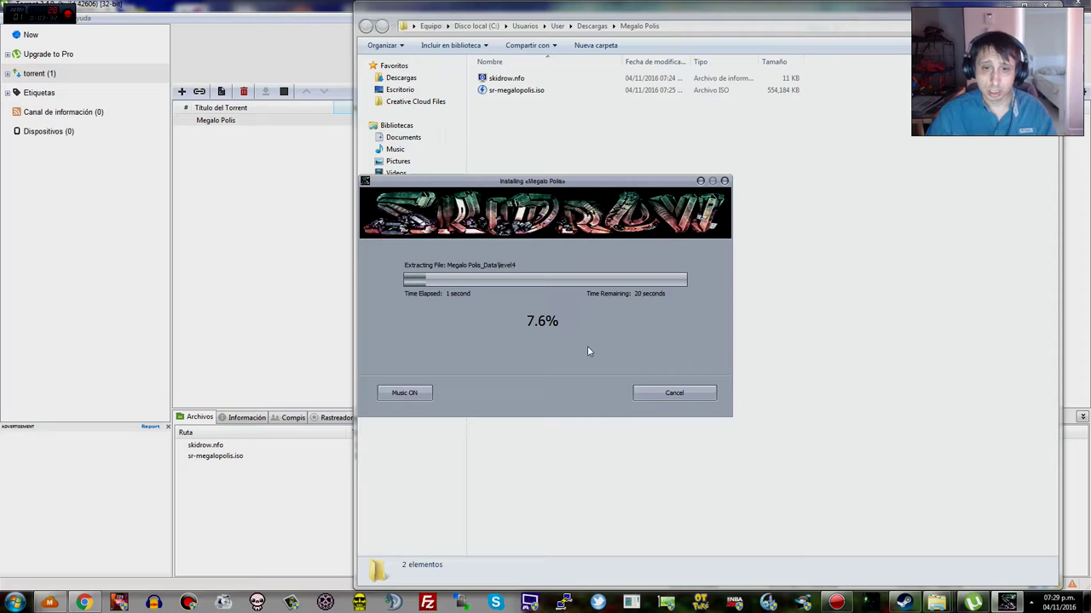
# Cancel the running Megalo Polis installation and close the setup wizard
pyautogui.click(649, 392)
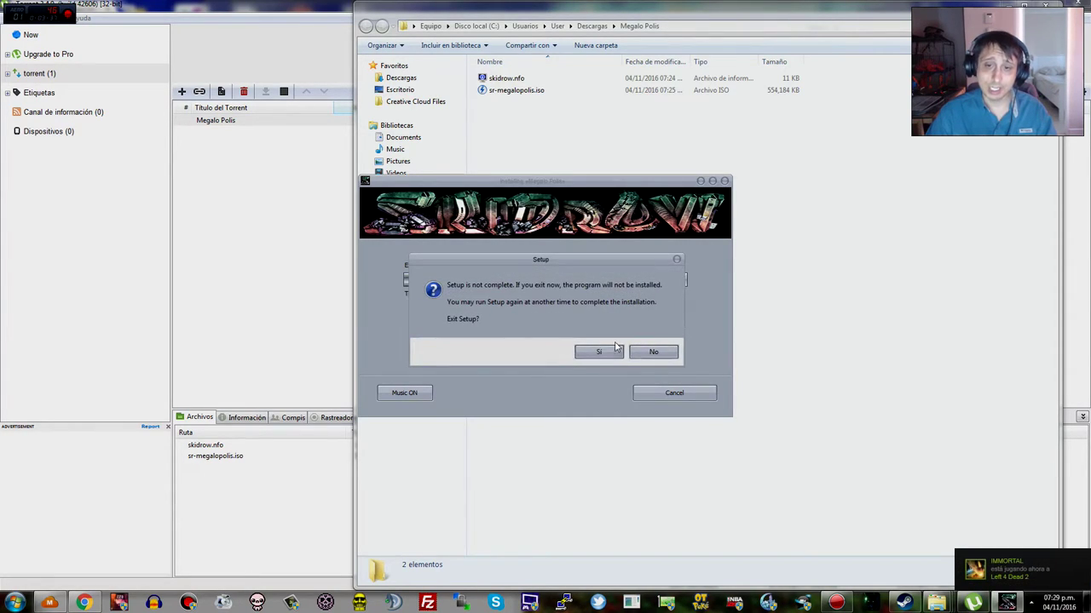
pyautogui.click(601, 352)
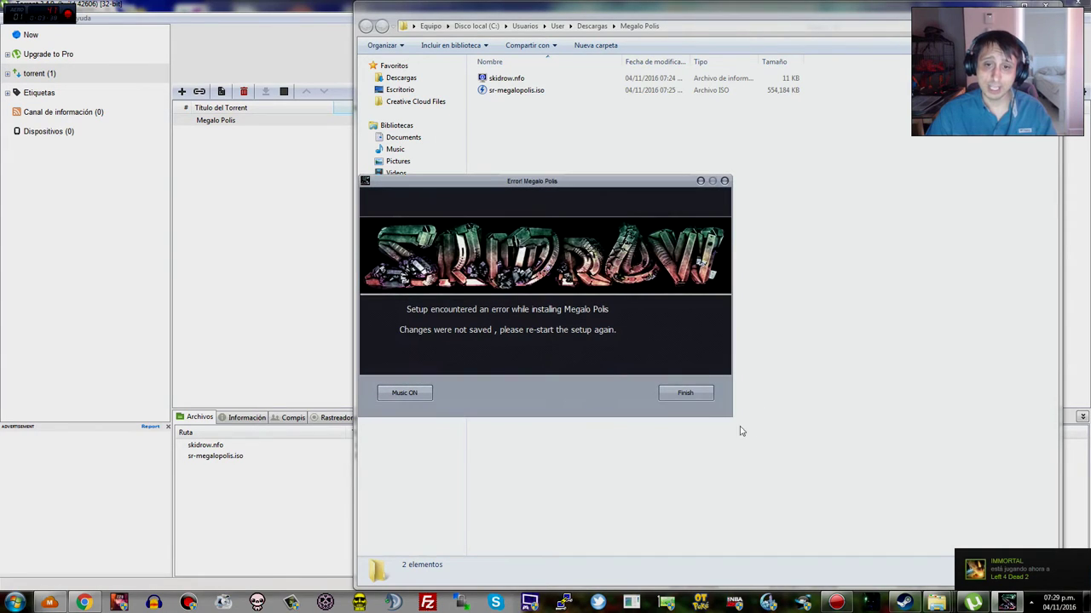
pyautogui.click(699, 395)
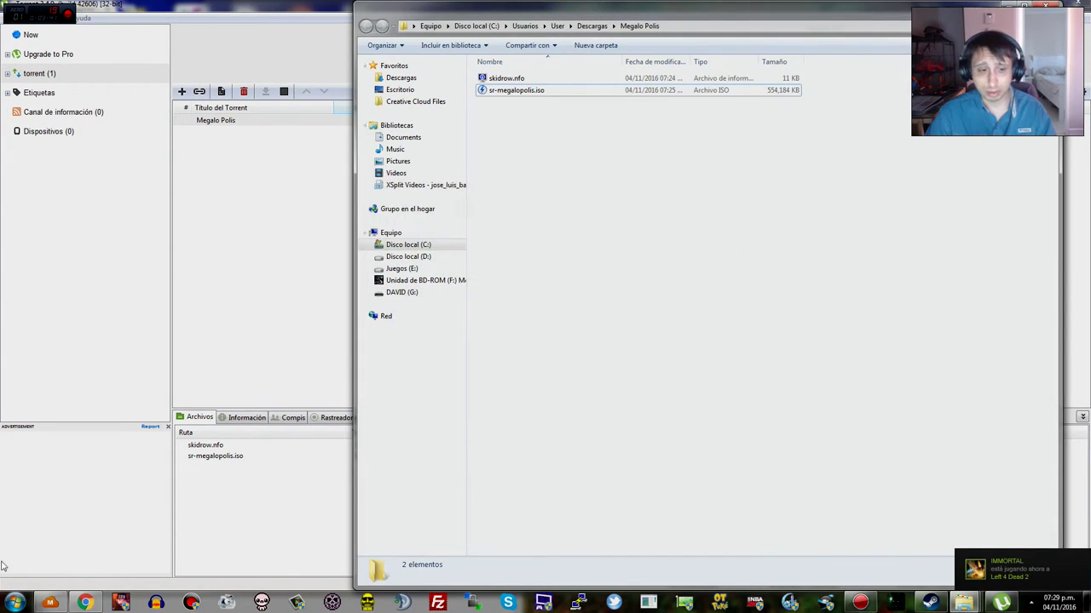
# Open the mounted Megalo Polis disc (F:) from Equipo and point out its files and the SKIDROW folder
pyautogui.click(15, 603)
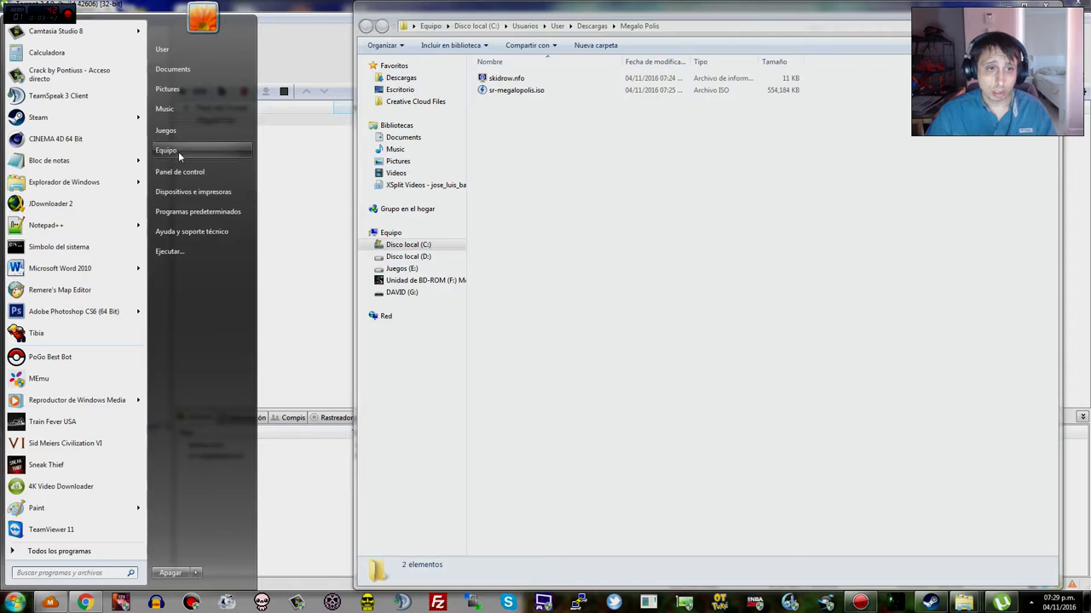
pyautogui.click(177, 154)
pyautogui.click(653, 132)
pyautogui.rightClick(536, 138)
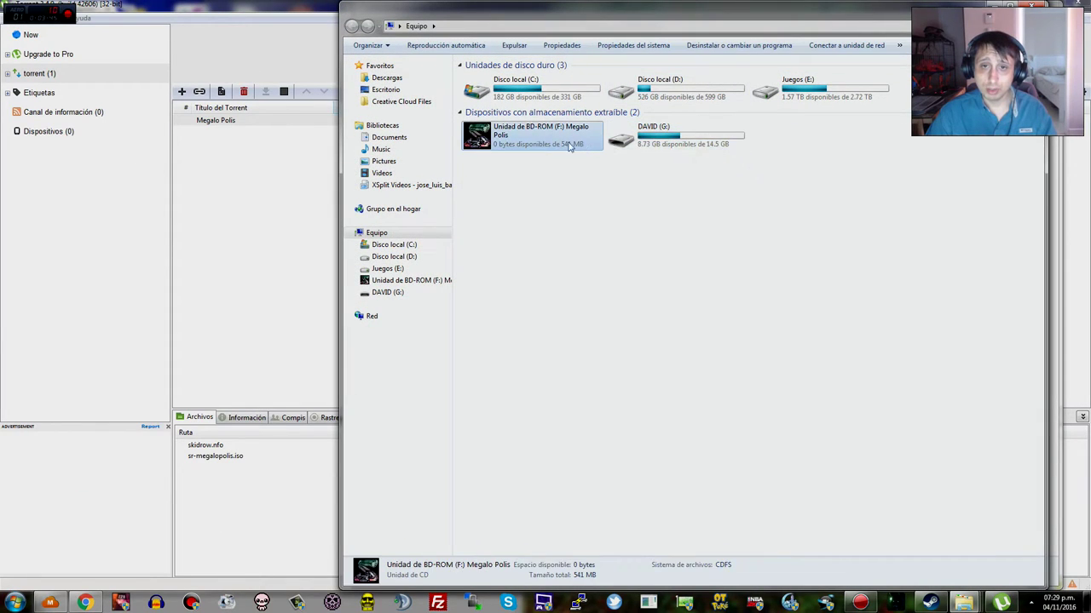
pyautogui.click(609, 174)
pyautogui.click(514, 78)
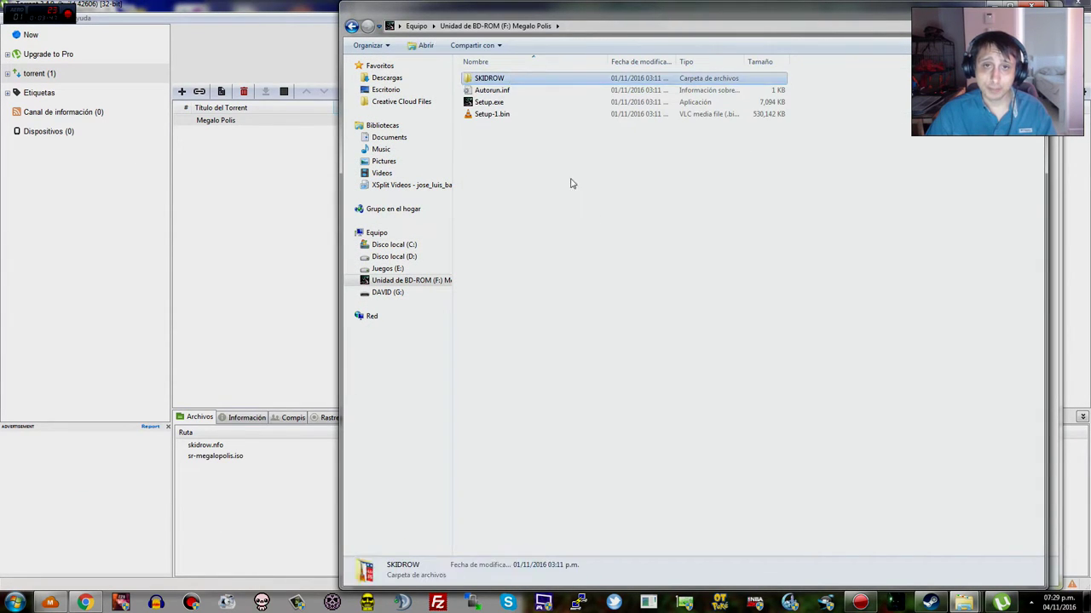
pyautogui.moveTo(592, 212); pyautogui.dragTo(495, 71)
pyautogui.click(594, 233)
pyautogui.click(479, 80)
pyautogui.click(477, 138)
# Open the disc's SKIDROW folder, highlight its files, and decline ESET's requests to restart the computer
pyautogui.doubleClick(491, 80)
pyautogui.moveTo(644, 177); pyautogui.dragTo(487, 70)
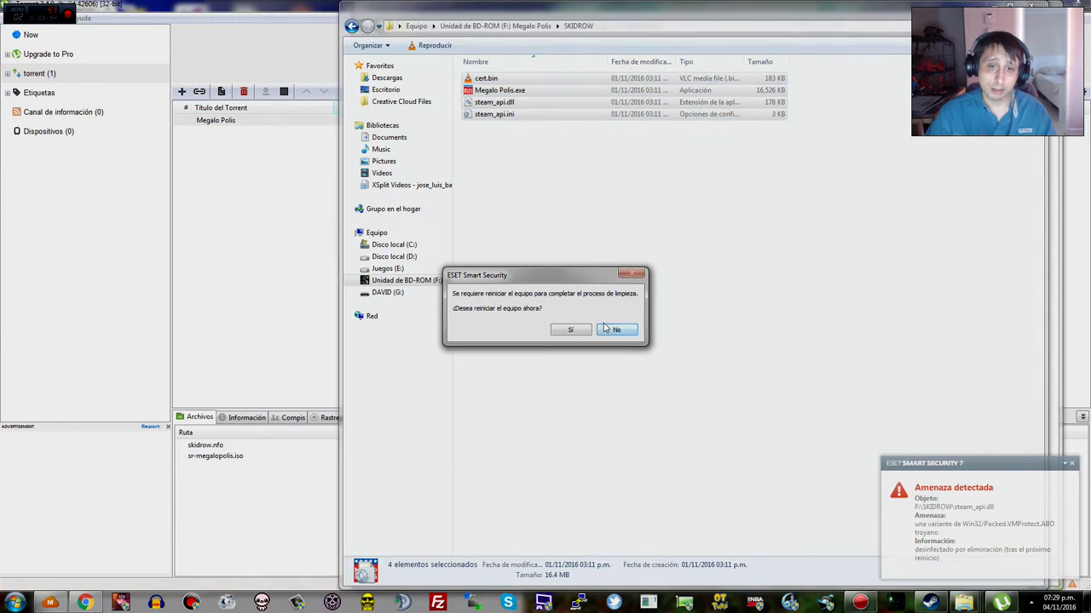
pyautogui.click(621, 334)
pyautogui.moveTo(743, 299); pyautogui.dragTo(526, 77)
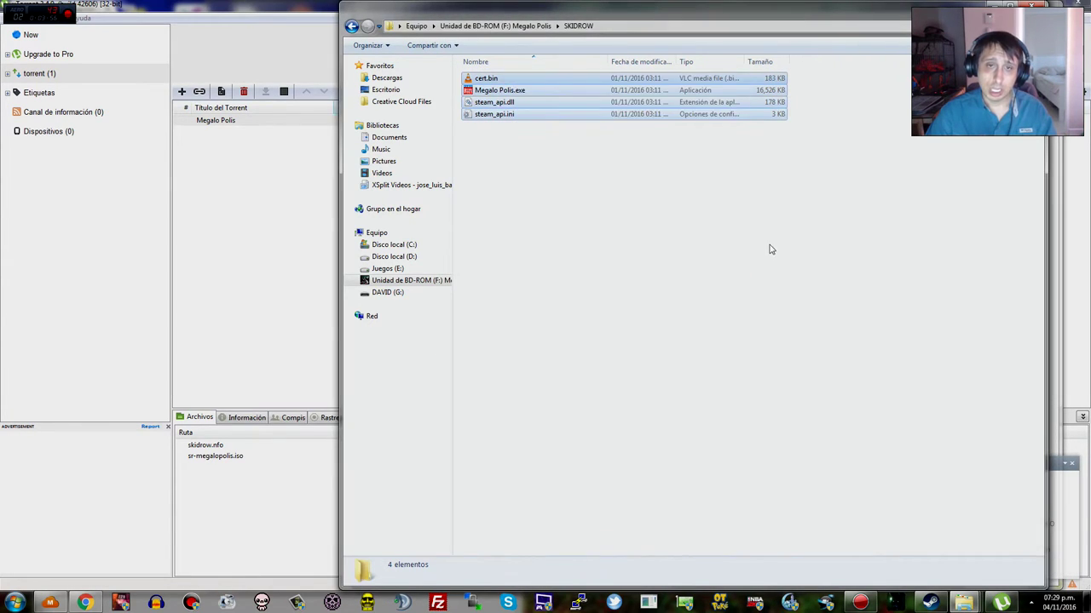
pyautogui.click(770, 247)
pyautogui.moveTo(726, 462); pyautogui.dragTo(548, 305)
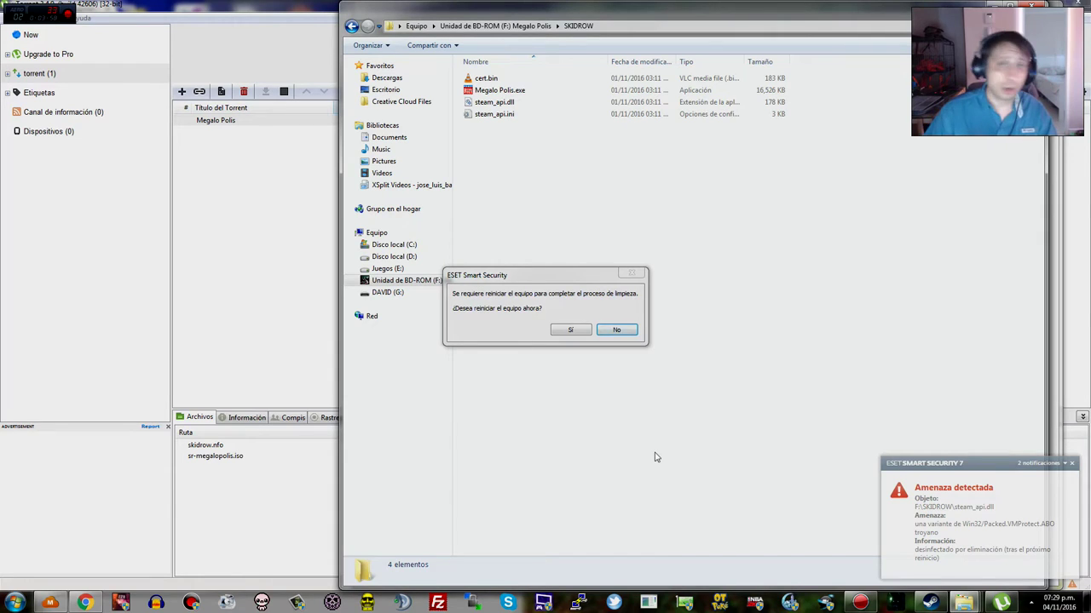
pyautogui.click(617, 330)
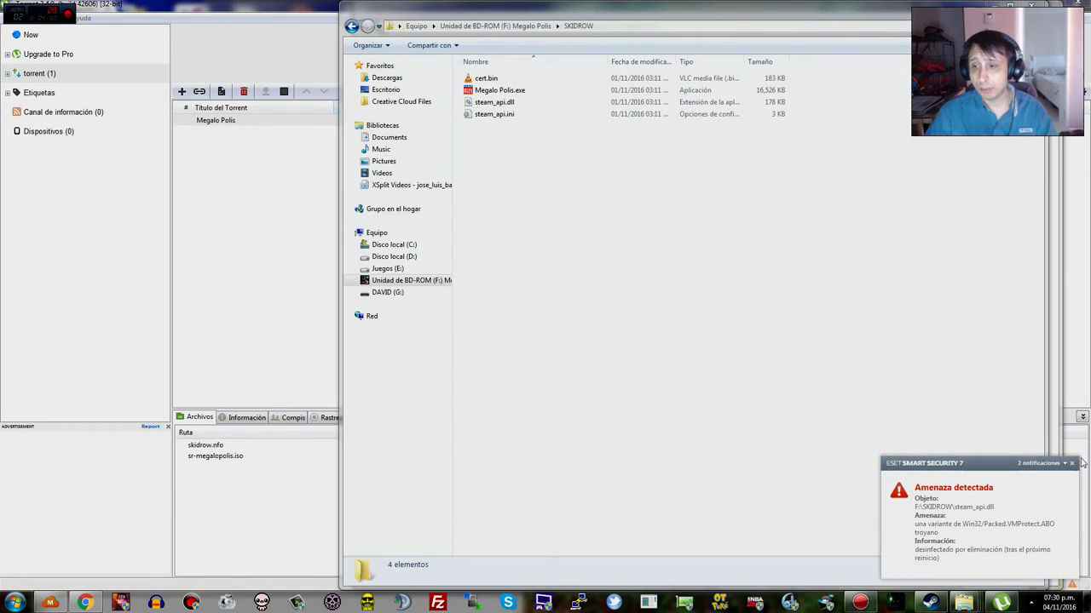
# Close the ESET threat notifications
pyautogui.click(1071, 464)
pyautogui.click(1072, 464)
pyautogui.click(1075, 461)
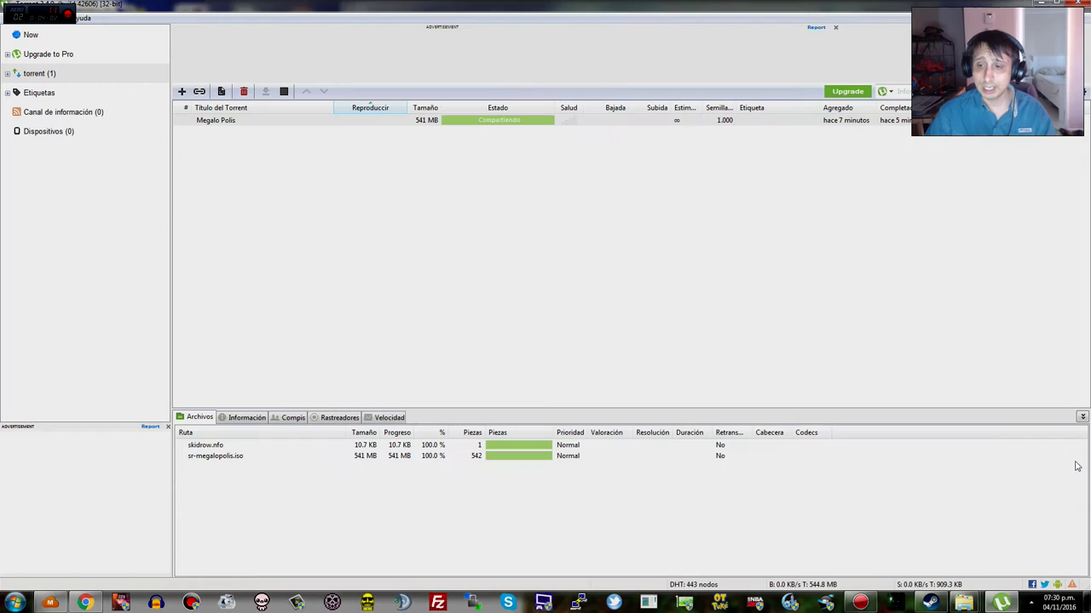
# Bring the SKIDROW folder window back to the front and decline the ESET restart request
pyautogui.click(964, 602)
pyautogui.moveTo(592, 264); pyautogui.dragTo(470, 70)
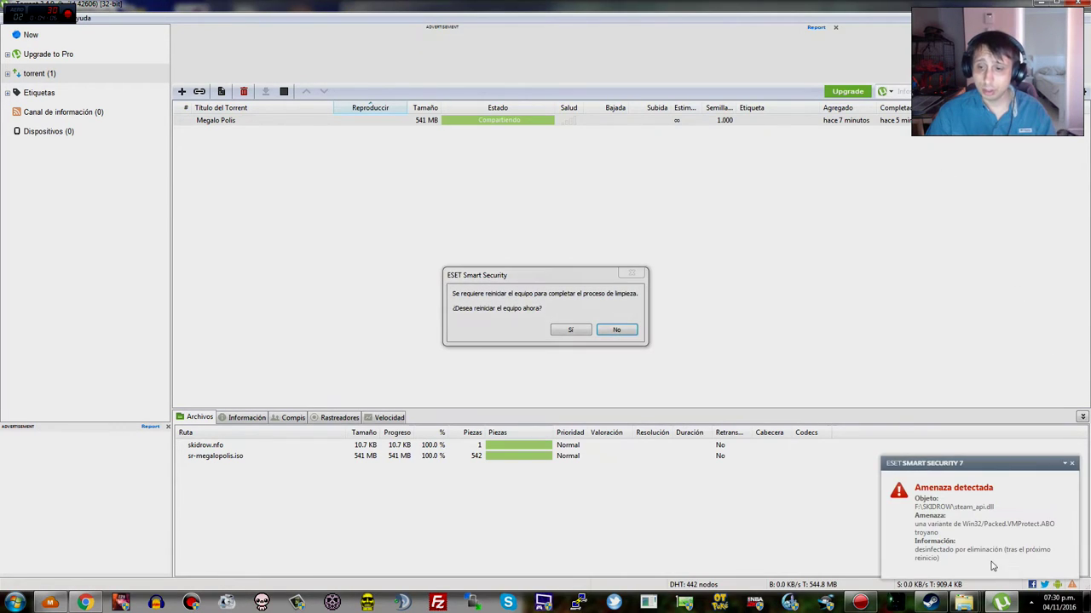
pyautogui.click(963, 602)
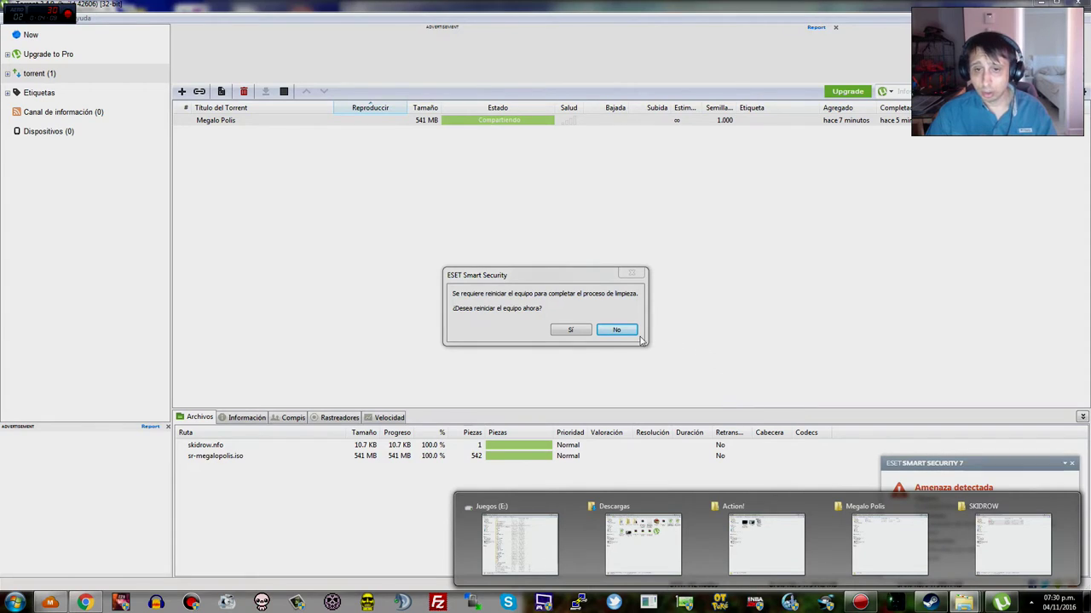
pyautogui.click(616, 330)
pyautogui.click(963, 602)
pyautogui.click(1012, 544)
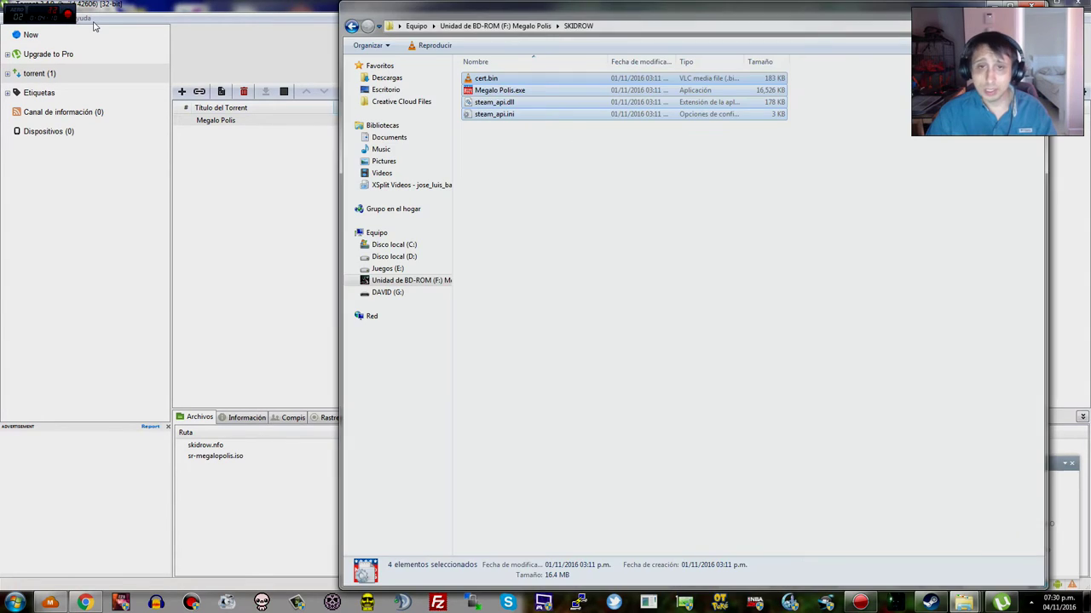
# Highlight the four SKIDROW files and narrow the folder window to expose the ESET notification area
pyautogui.moveTo(887, 206); pyautogui.dragTo(545, 43)
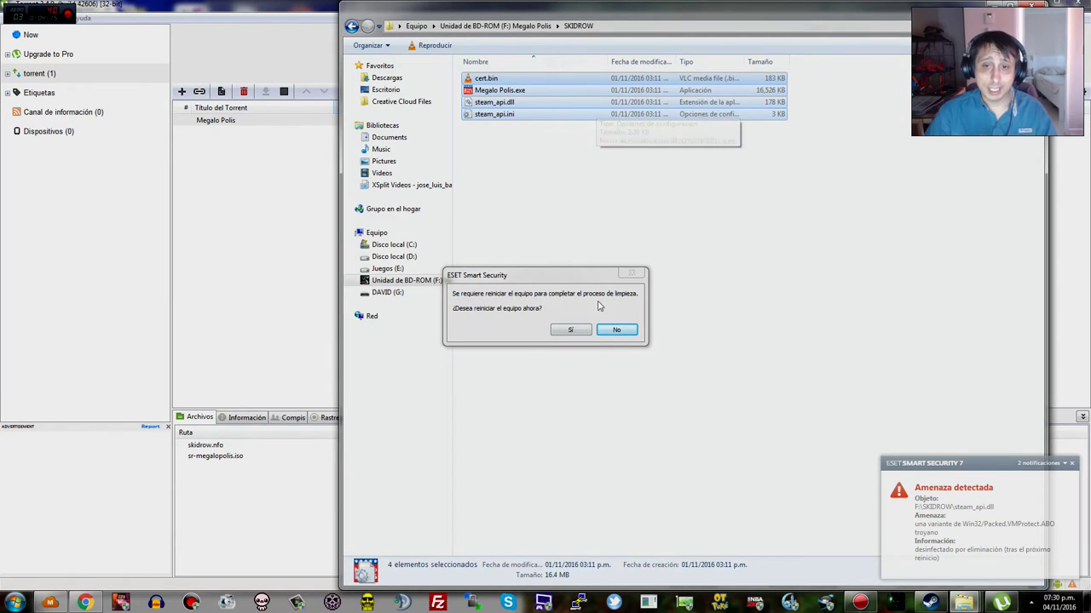
pyautogui.click(389, 201)
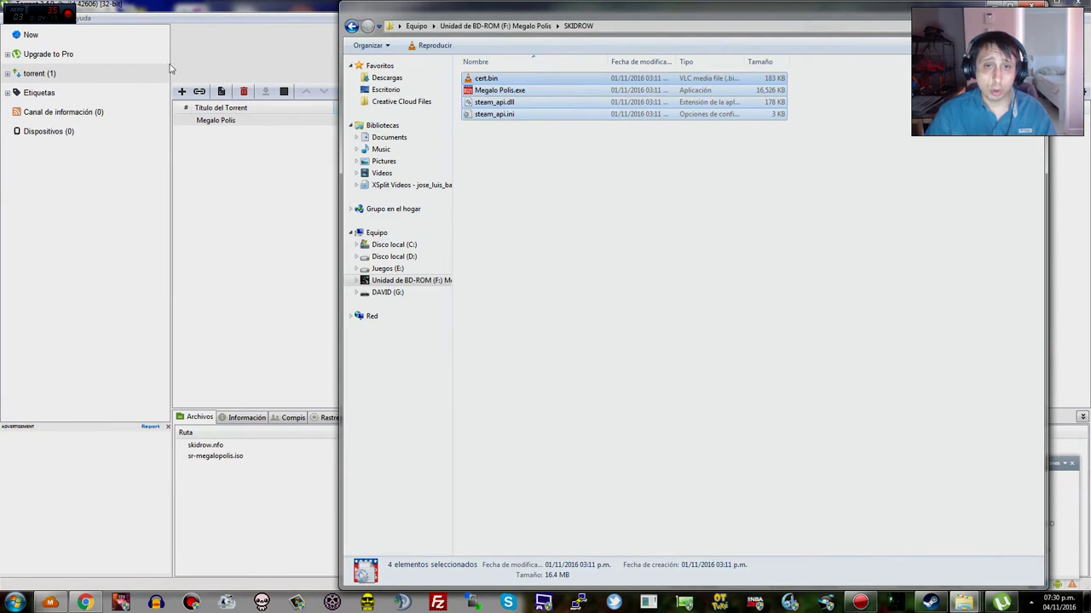
pyautogui.click(805, 334)
pyautogui.moveTo(1047, 290); pyautogui.dragTo(787, 151)
pyautogui.moveTo(544, 186); pyautogui.dragTo(470, 44)
pyautogui.click(581, 178)
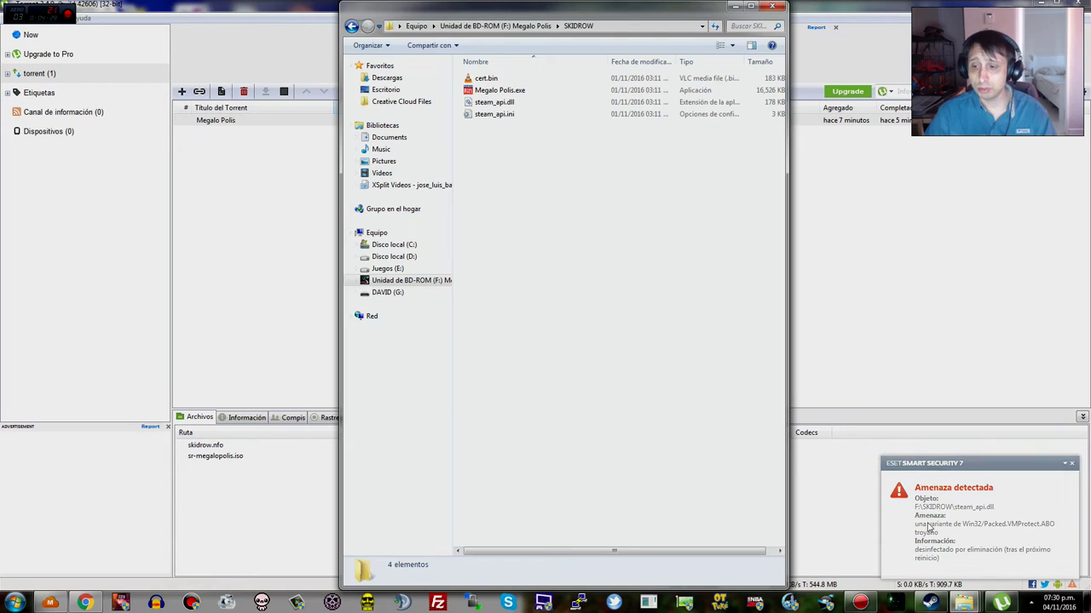
# Point out all the files in the SKIDROW folder by selecting them repeatedly and clearing the selection
pyautogui.moveTo(492, 94); pyautogui.dragTo(480, 71)
pyautogui.moveTo(696, 245); pyautogui.dragTo(480, 59)
pyautogui.click(620, 227)
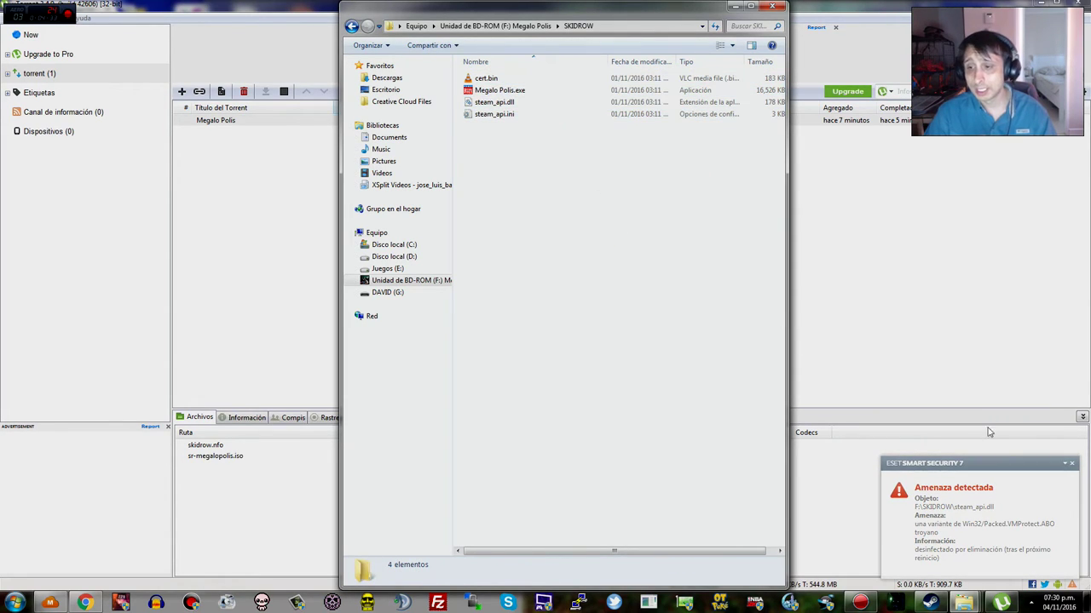
pyautogui.moveTo(513, 180); pyautogui.dragTo(432, 62)
pyautogui.click(550, 231)
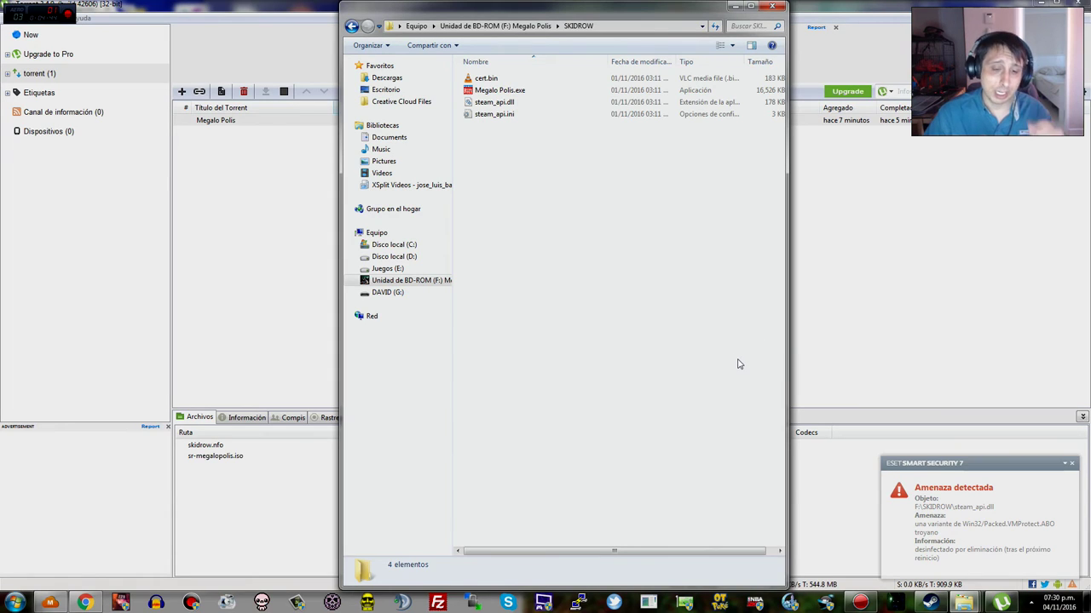
# Switch to Chrome, open the ShaggyGames Blog page, and dismiss the ESET notification and restart request
pyautogui.click(86, 602)
pyautogui.click(154, 63)
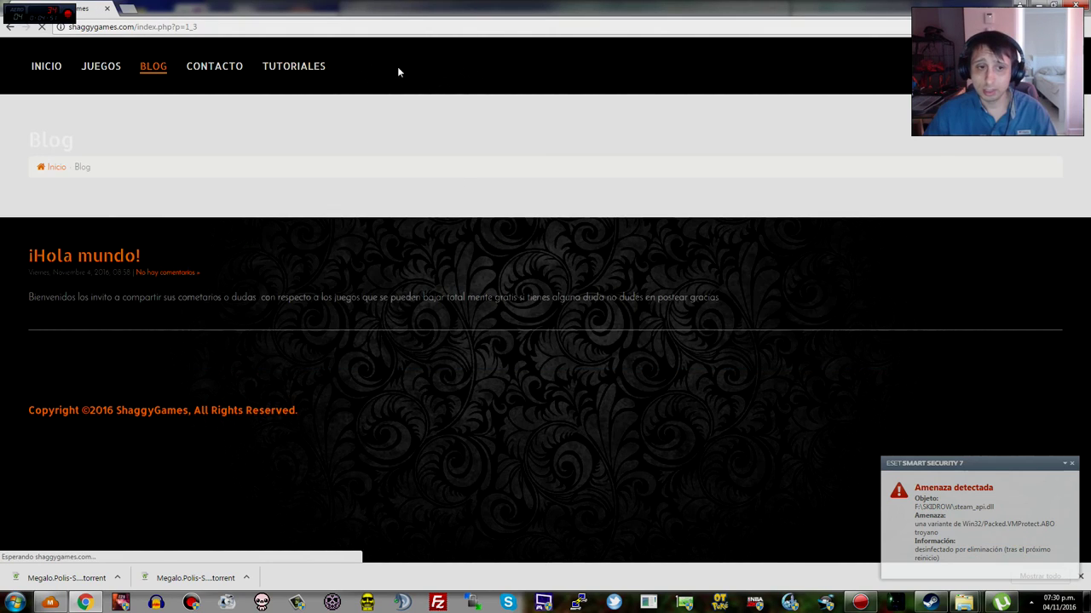
pyautogui.click(1070, 462)
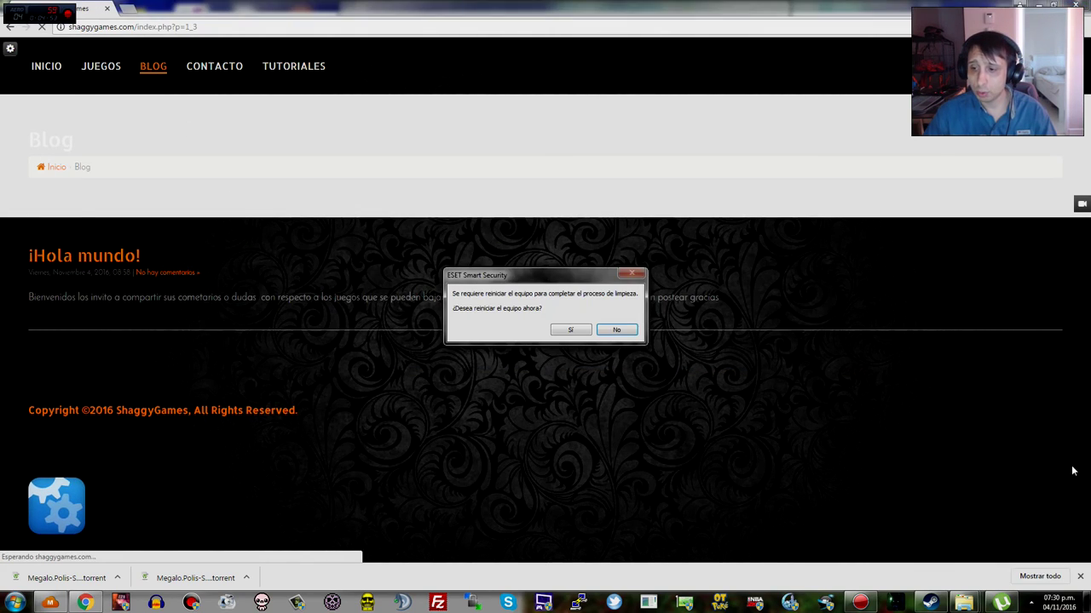
pyautogui.click(603, 334)
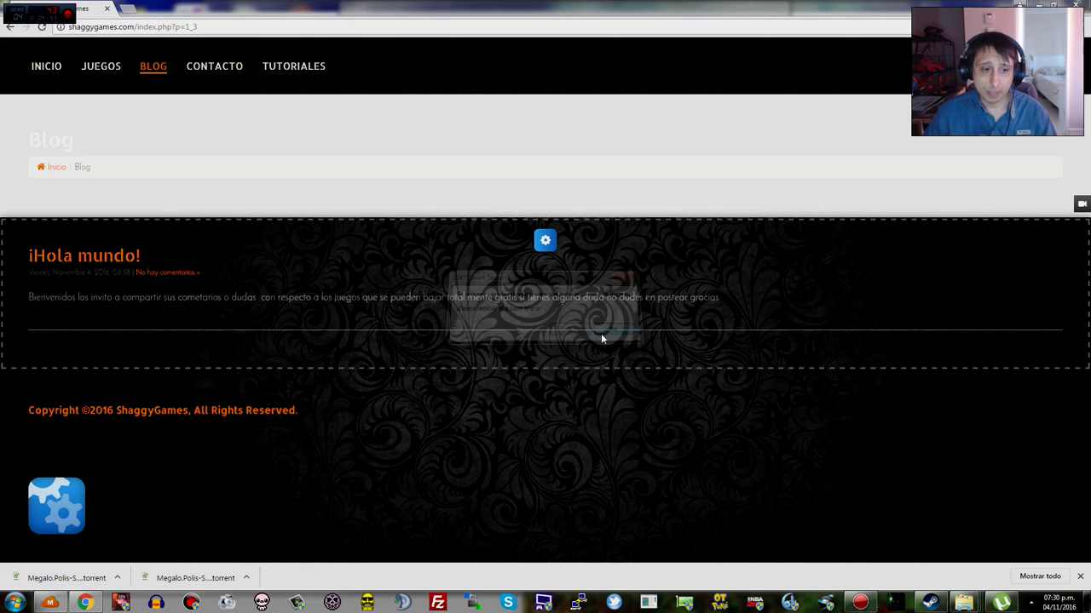
# Expand the ShaggyGames site's message form, then briefly open and close the page's side panel
pyautogui.click(984, 552)
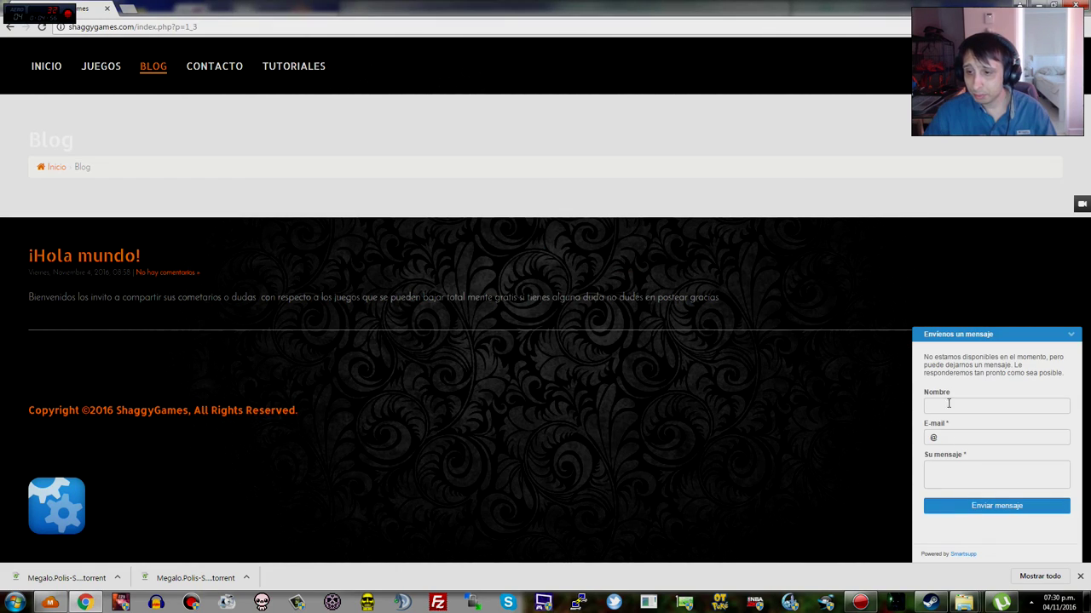
pyautogui.moveTo(10, 48)
pyautogui.click(49, 67)
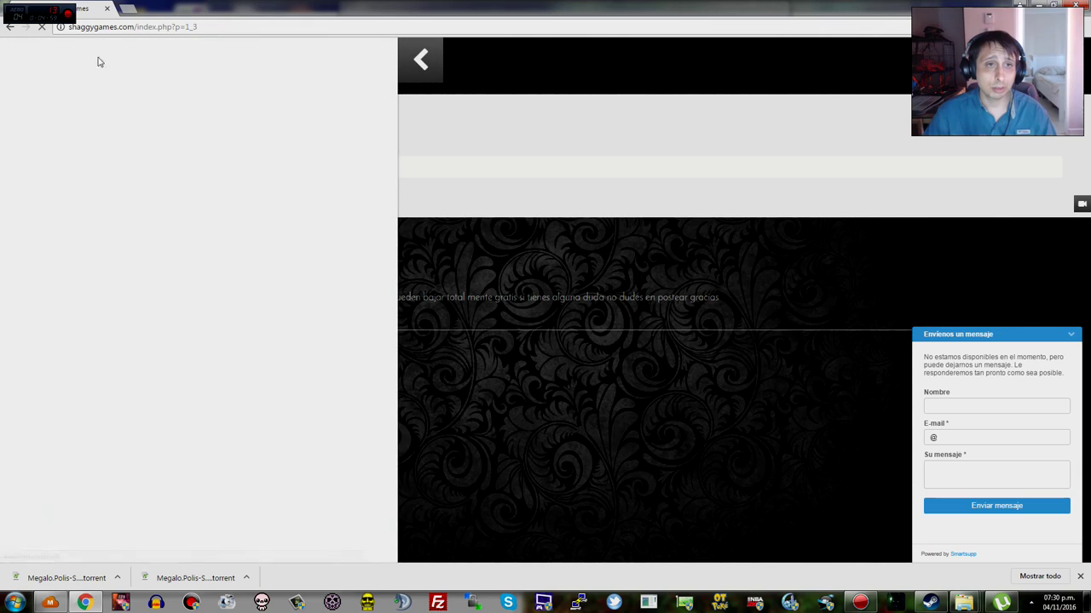
pyautogui.click(400, 60)
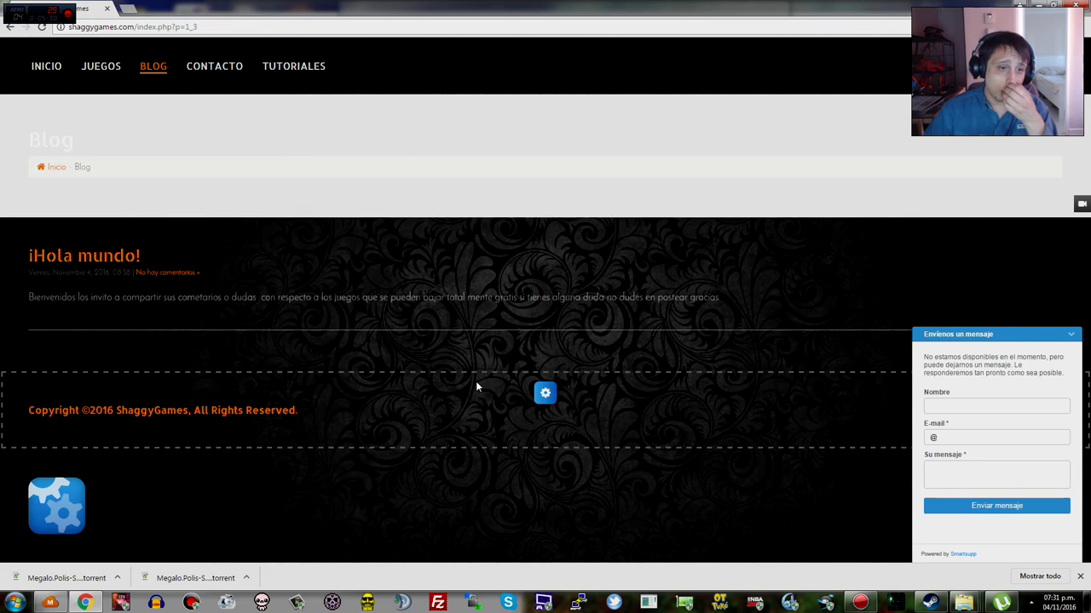